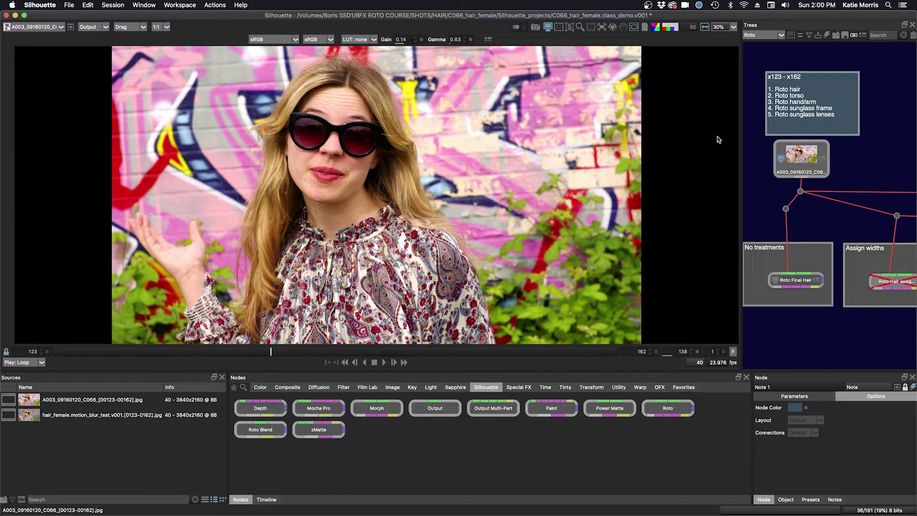
In the Roto Final Hair node, hide every visible layer except head core and show the trackers layer.
click(787, 281)
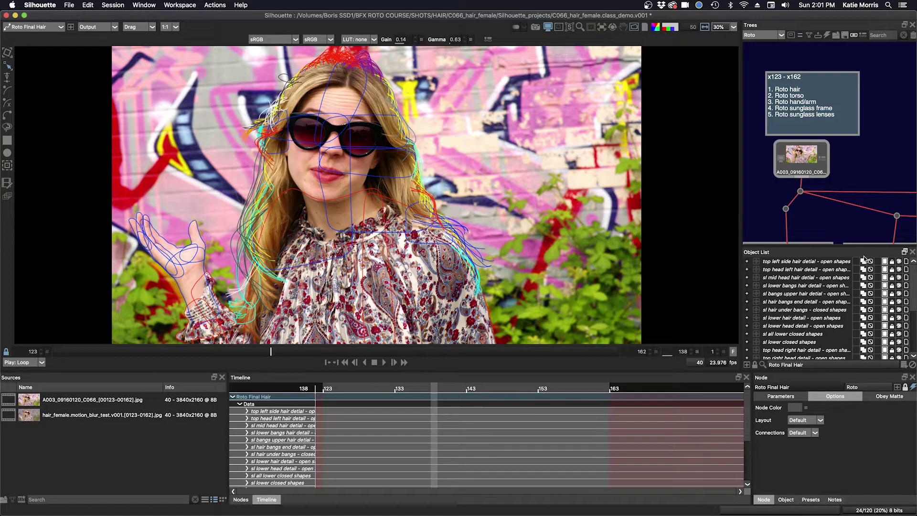
drag(854, 250, 848, 217)
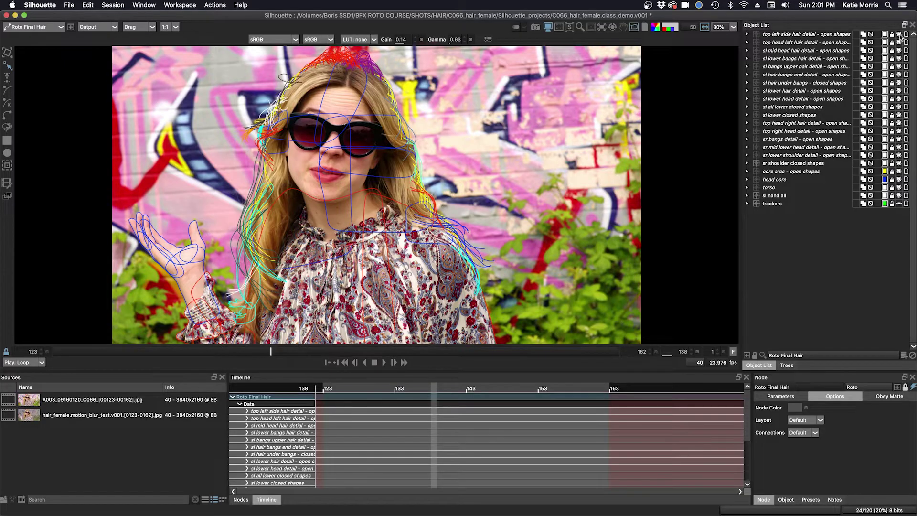
drag(900, 35, 900, 165)
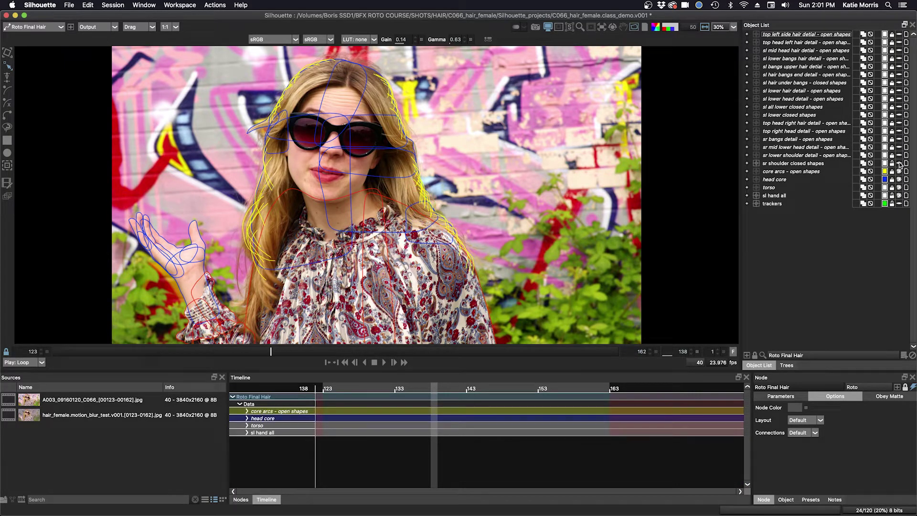
click(899, 172)
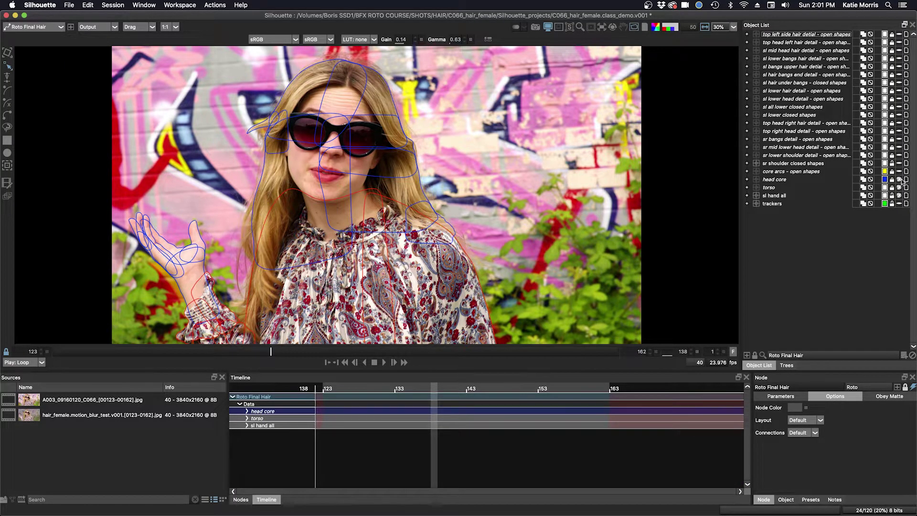
click(899, 189)
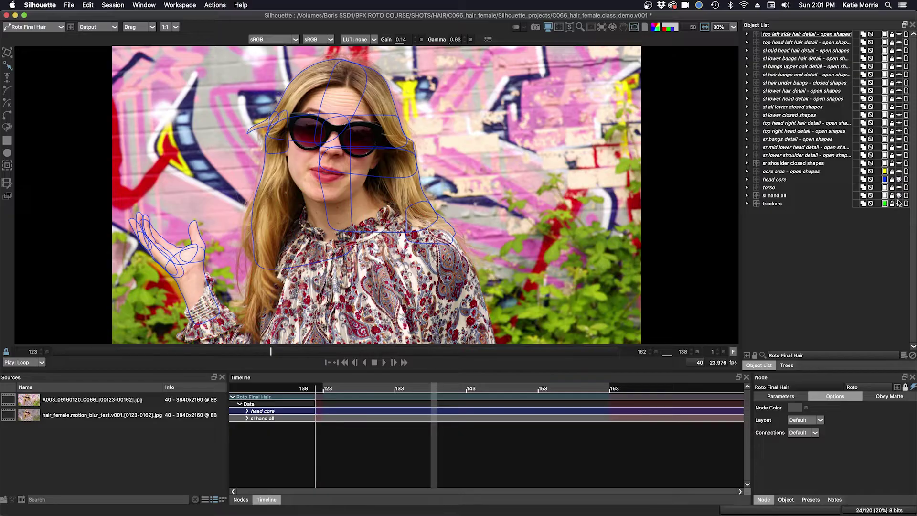
click(899, 204)
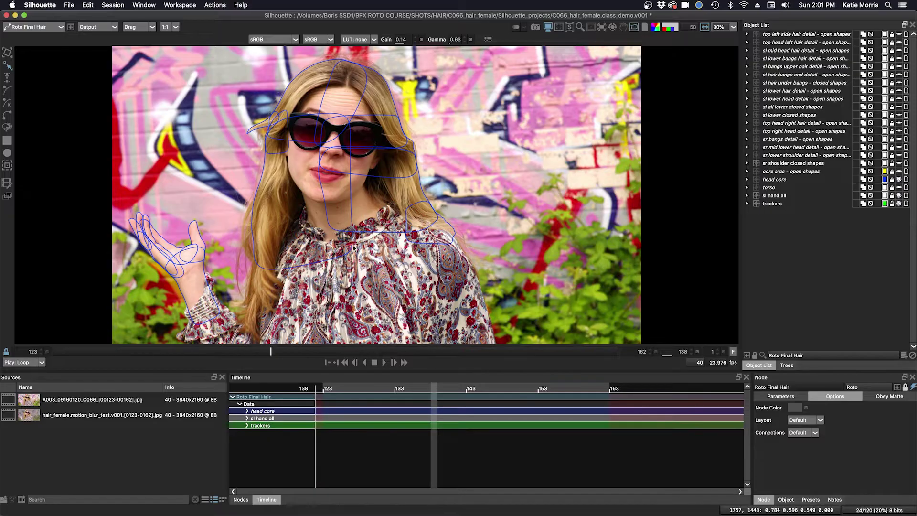
click(899, 195)
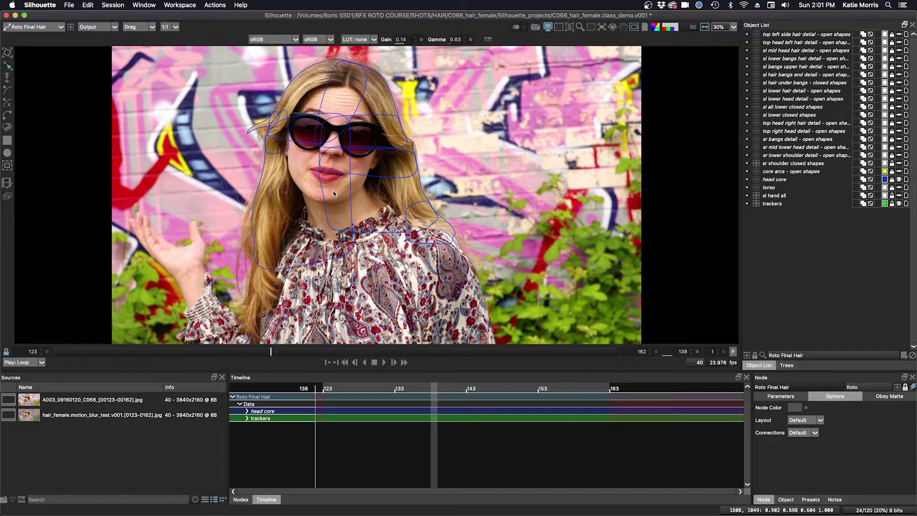
Turn on the colour overlay for the head core shapes and play the shot to review their coverage.
drag(377, 173, 411, 176)
scroll(405, 188, up, 2)
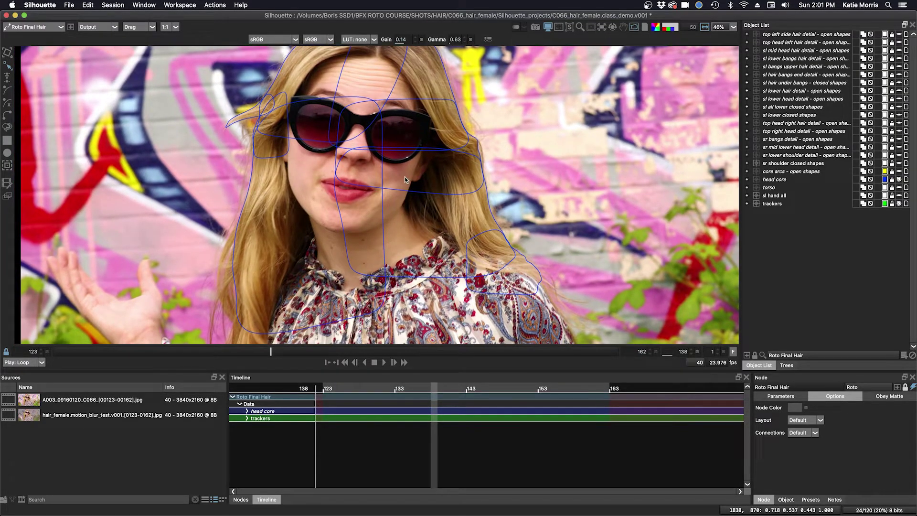
key(o)
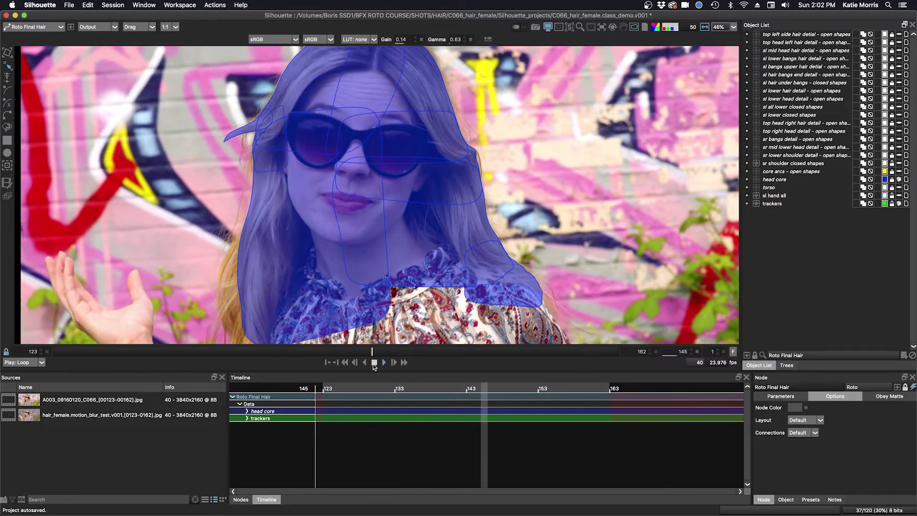
click(375, 363)
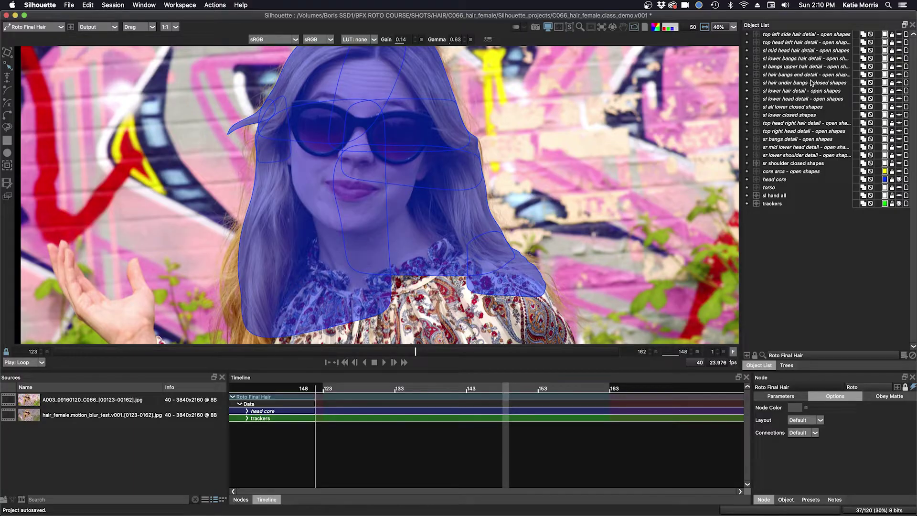
Show the sl hair under bangs, sl all lower, sl lower and sr shoulder closed shapes layers.
click(899, 83)
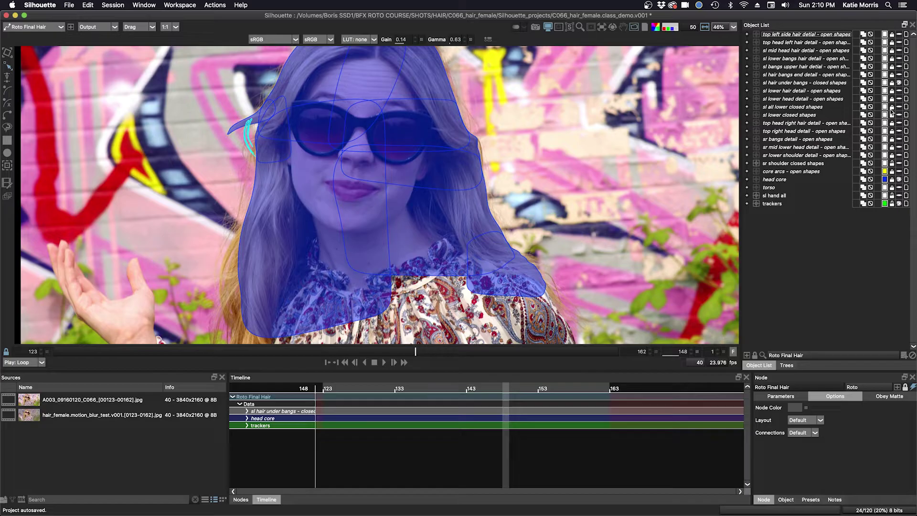
click(899, 108)
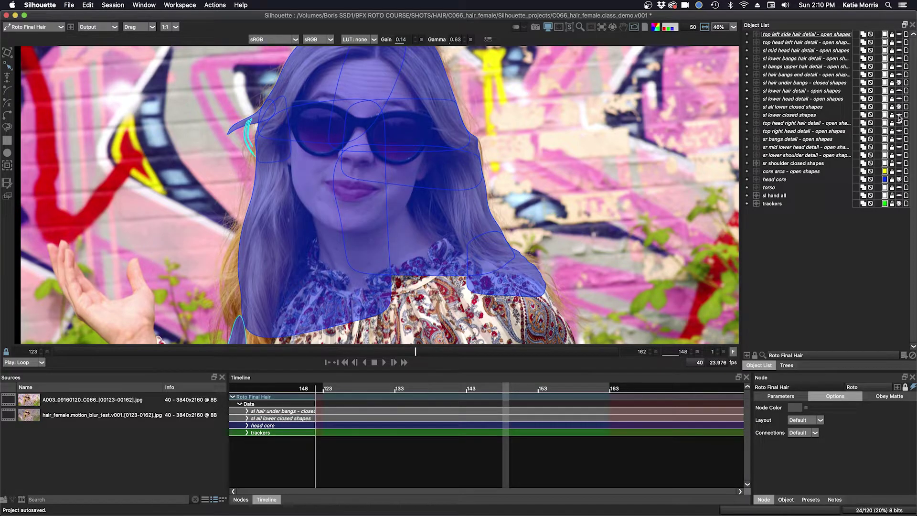
click(899, 115)
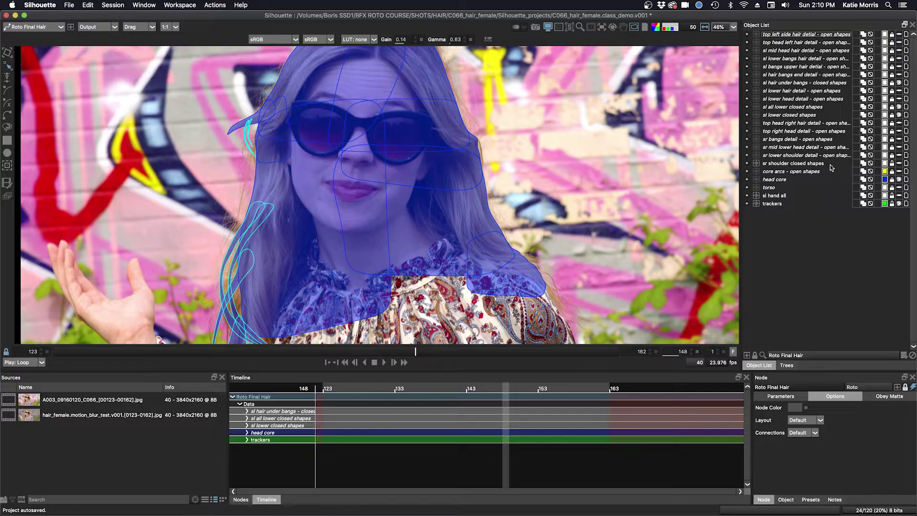
click(899, 164)
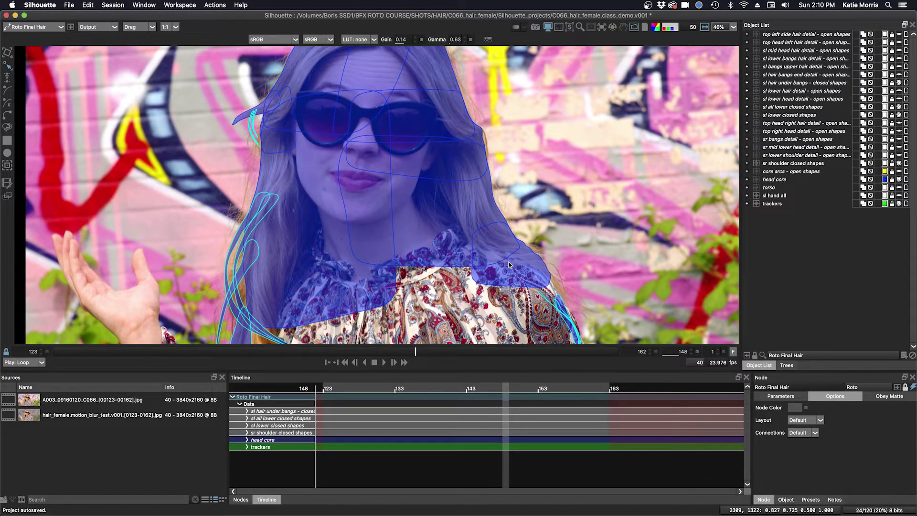
scroll(509, 262, down, 3)
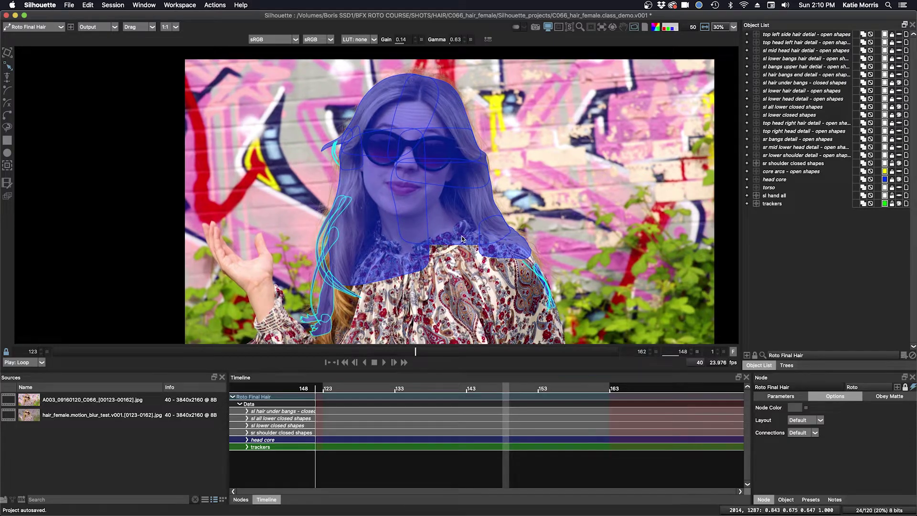
drag(463, 226, 472, 223)
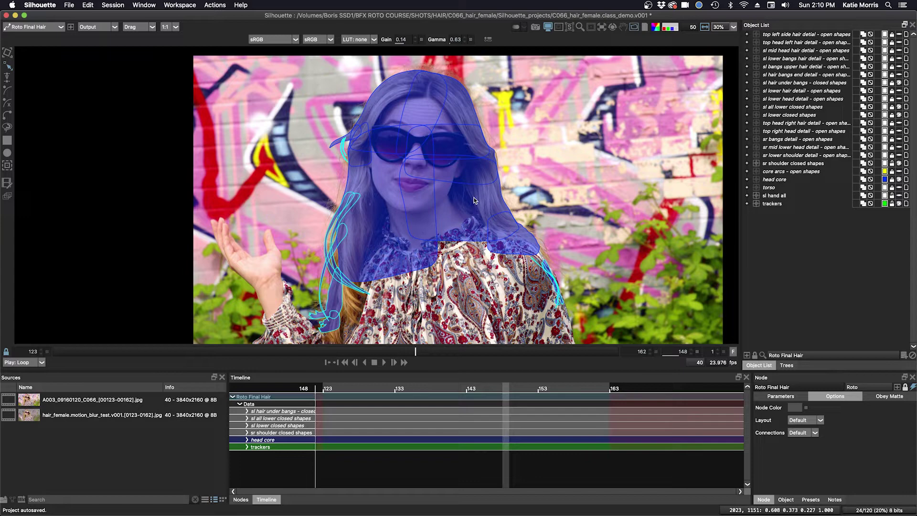
Hide the shape outlines and inspect the overlay coverage of the hair at frames 143 and 155.
click(634, 28)
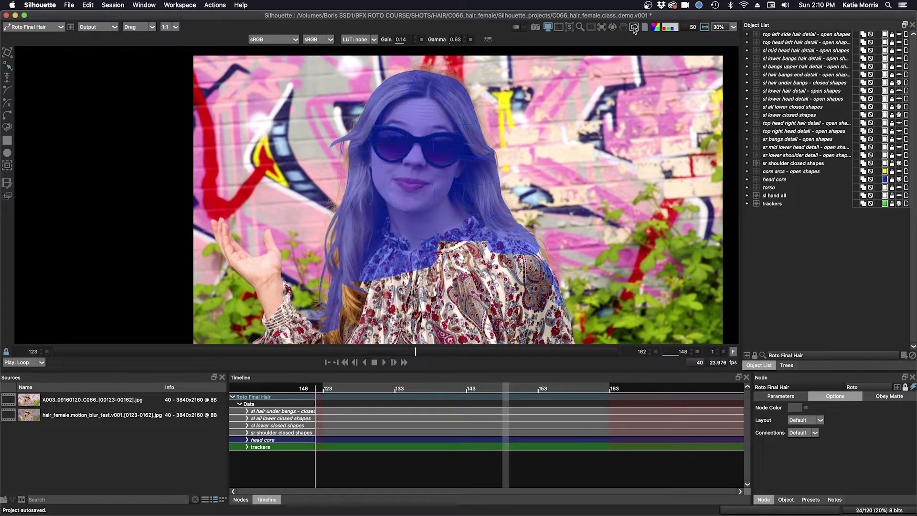
mouse_move(416, 353)
mouse_down()
mouse_move(485, 348)
mouse_move(343, 351)
mouse_up()
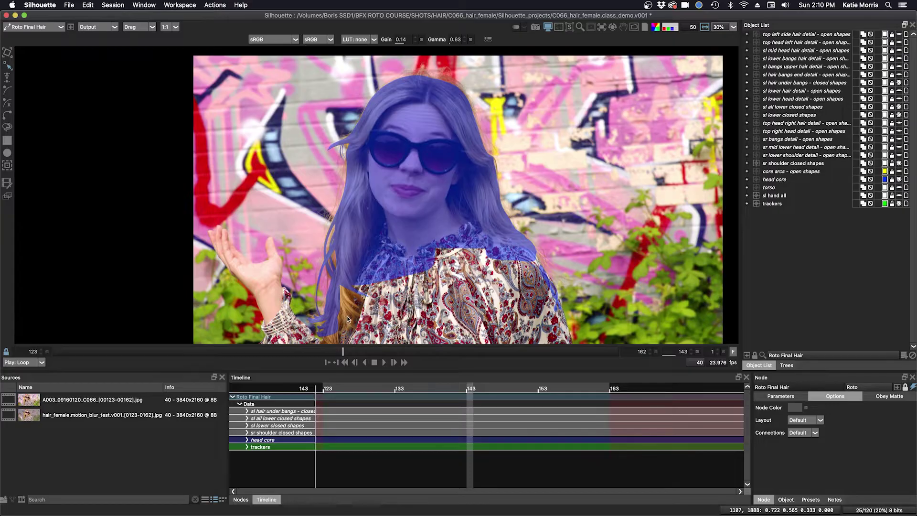
scroll(354, 317, up, 2)
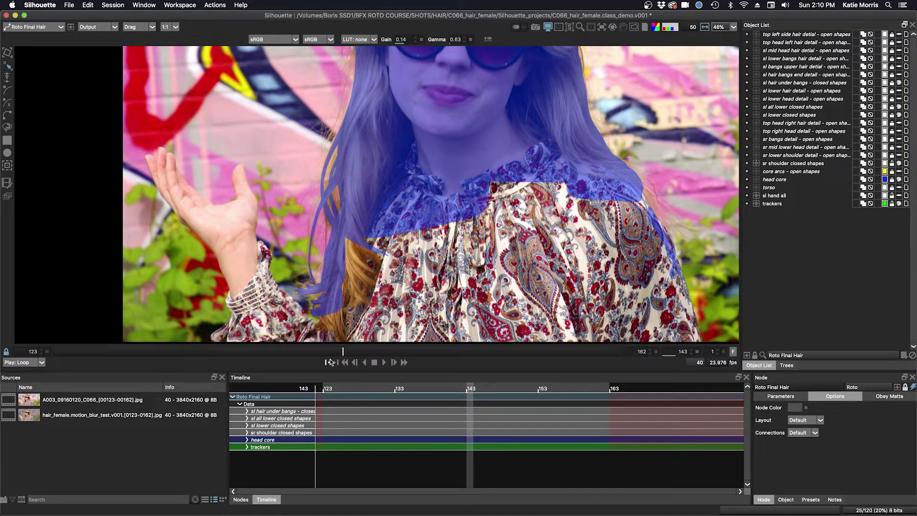
mouse_move(343, 352)
mouse_down()
mouse_move(143, 353)
mouse_move(516, 352)
mouse_up()
drag(612, 250, 571, 286)
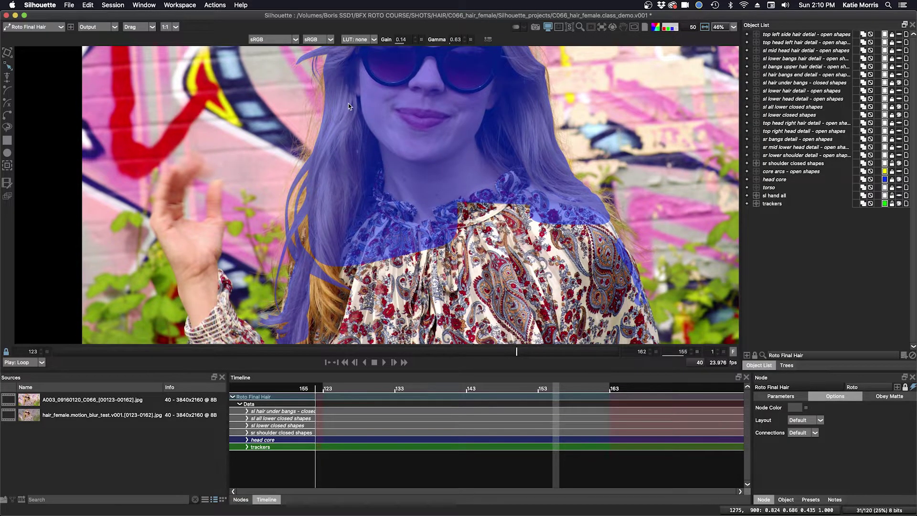
scroll(334, 103, up, 3)
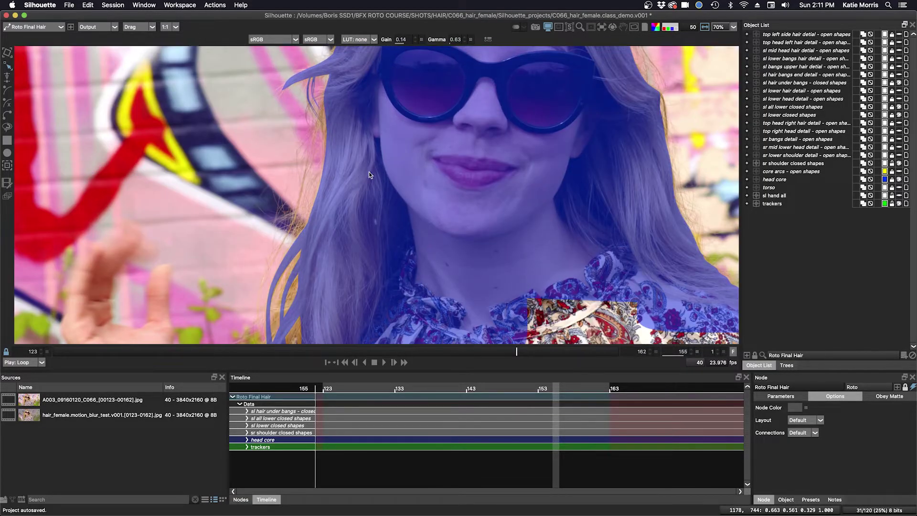
scroll(380, 188, down, 3)
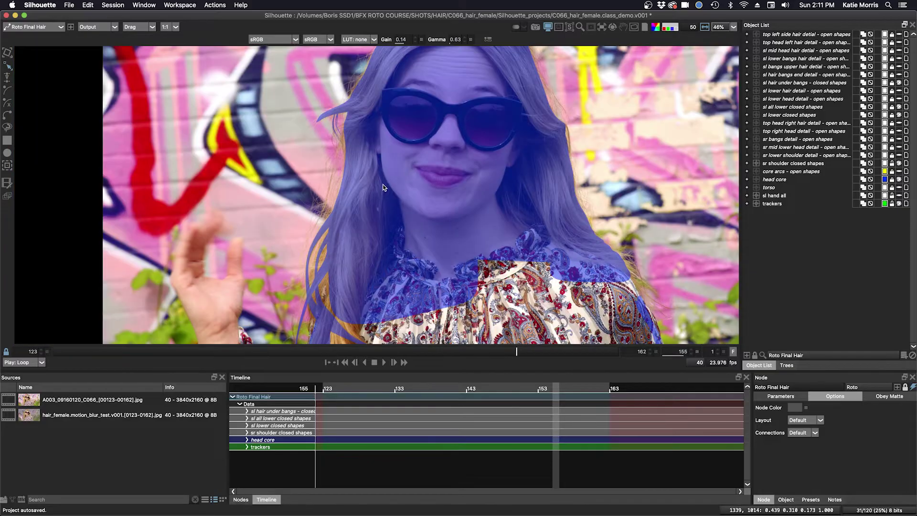
drag(404, 211, 407, 193)
drag(492, 181, 480, 206)
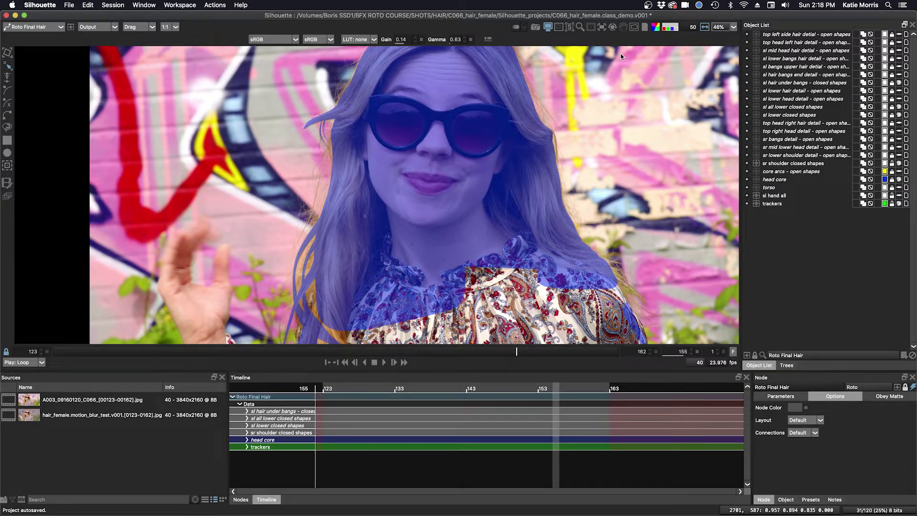
Display the shape outlines again and turn off the colour overlay.
click(634, 27)
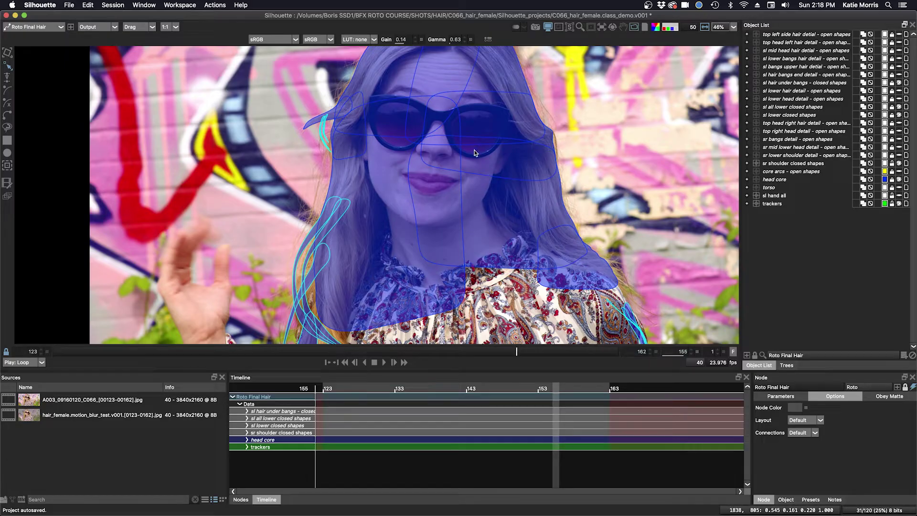
key(a)
key(a)
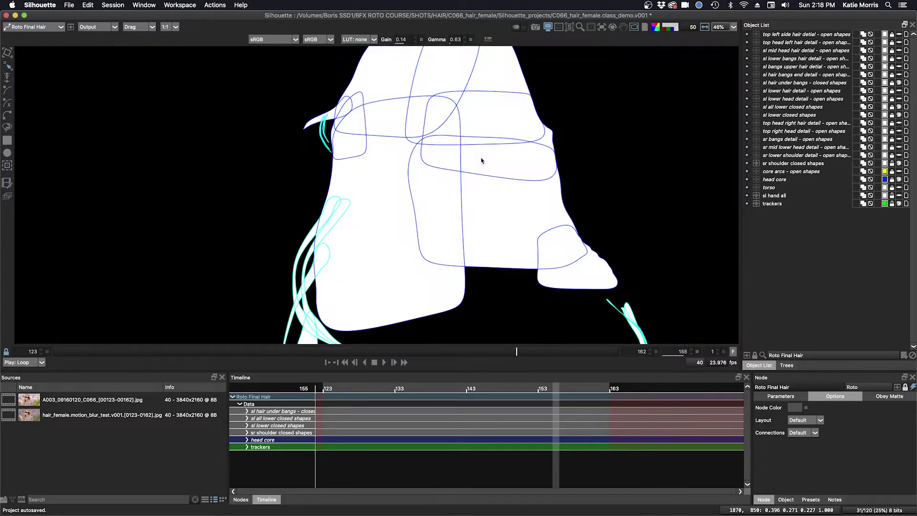
Show the open-shape detail layers for top left side, top head left, and sl mid head, bangs, lower hair and lower head.
click(899, 36)
click(899, 43)
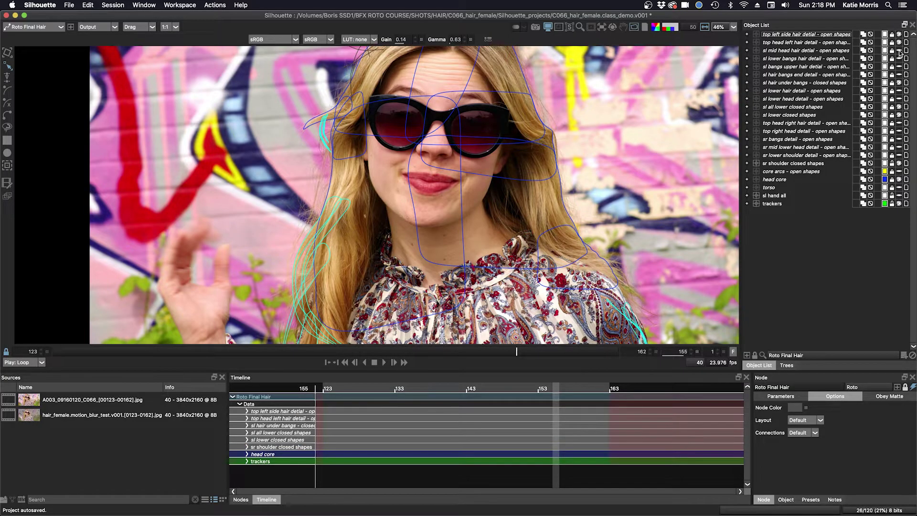
click(899, 51)
click(899, 58)
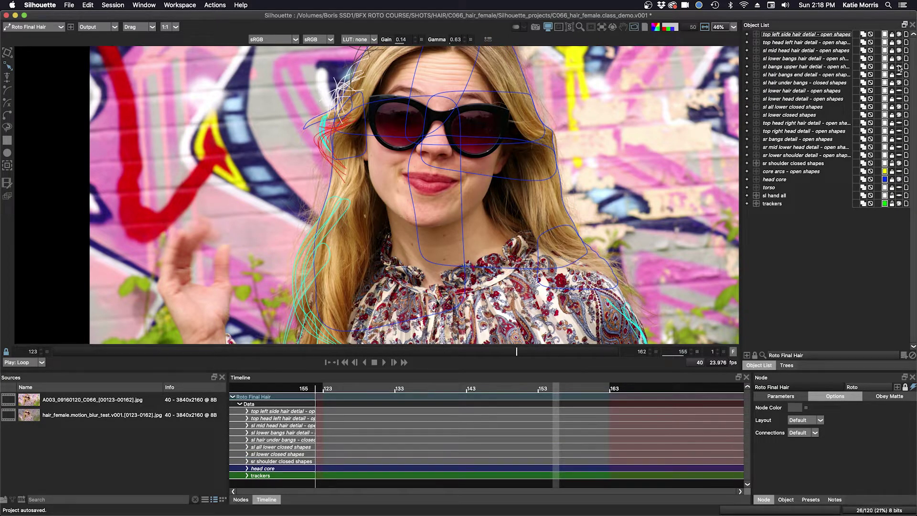
click(899, 67)
click(899, 75)
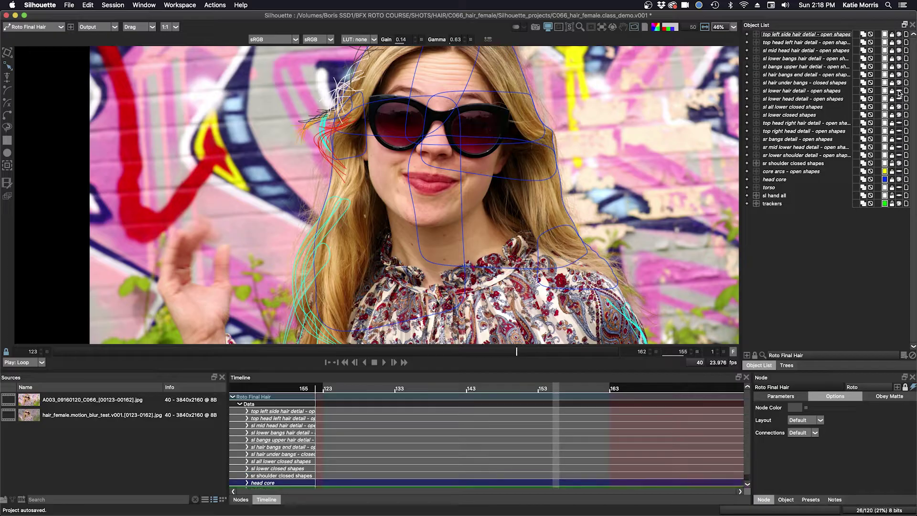
click(899, 90)
click(899, 98)
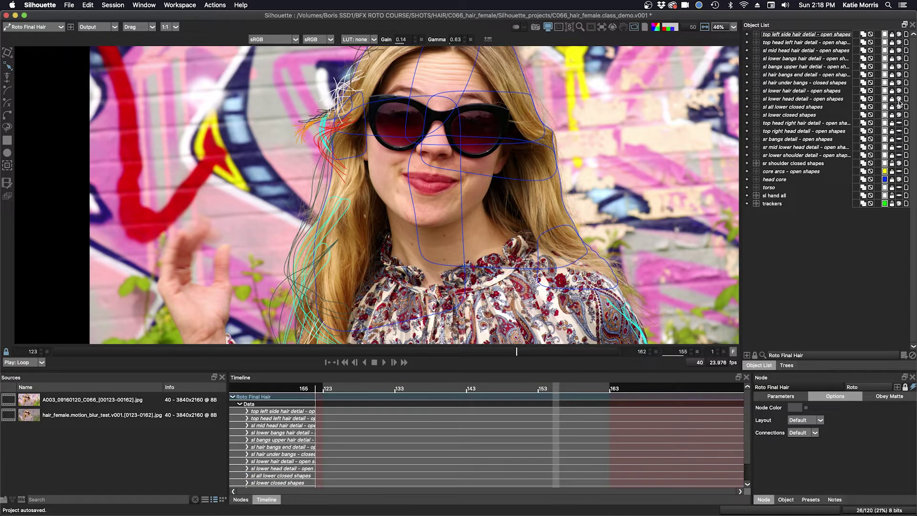
Show the open-shape detail layers for top head right, top right head, sr bangs, sr mid lower head and sr lower shoulder.
drag(899, 123, 899, 140)
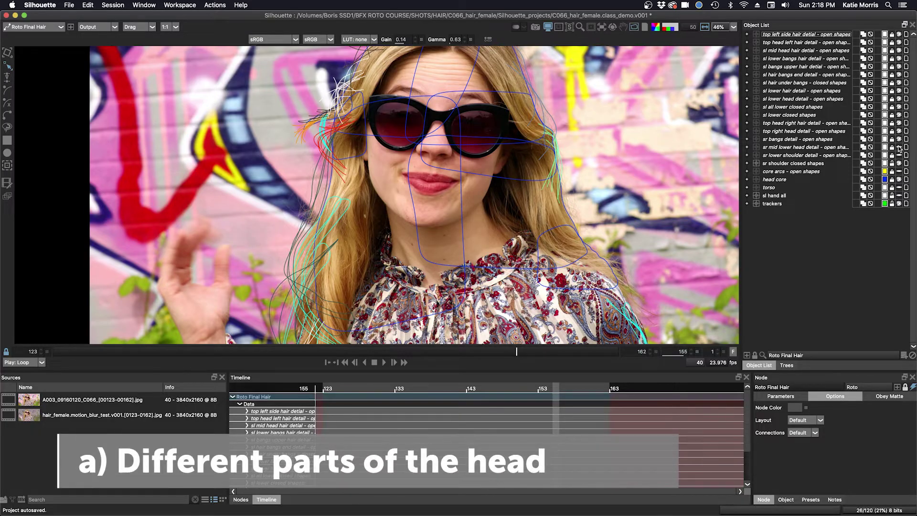
click(899, 147)
click(899, 156)
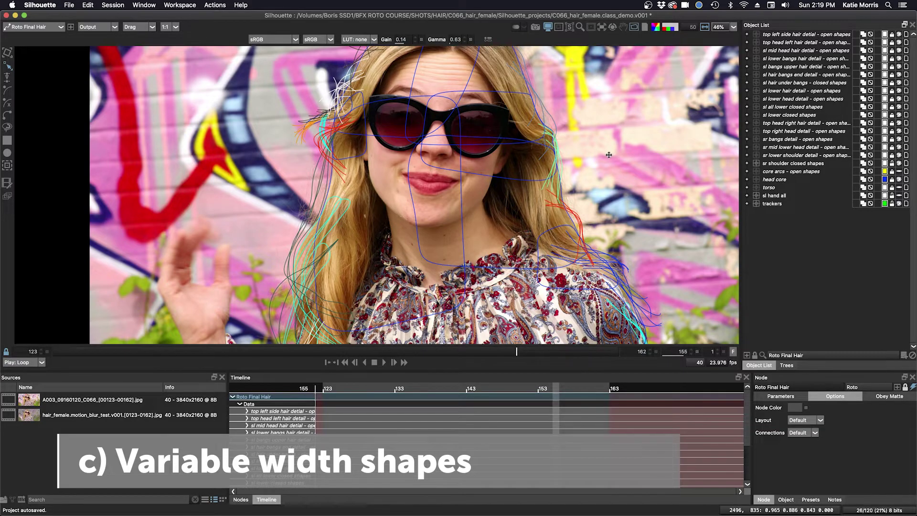
Play the shot to review the hair shapes, show the core arcs - open shapes layer and play it again.
drag(611, 155, 536, 162)
scroll(603, 150, down, 4)
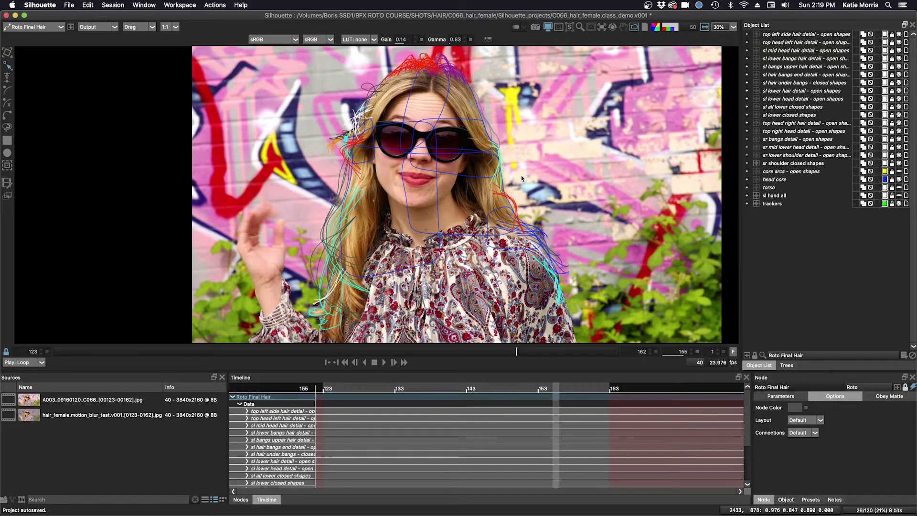
drag(462, 245, 446, 248)
click(384, 362)
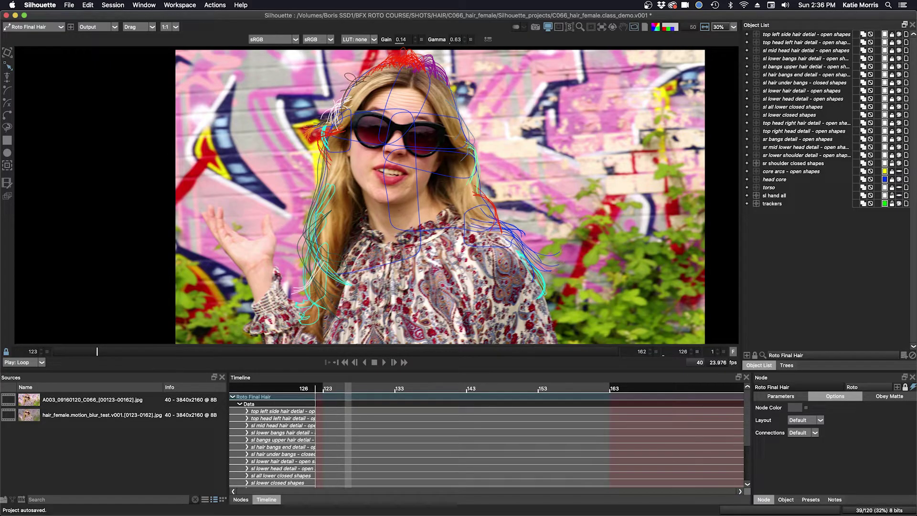
click(899, 172)
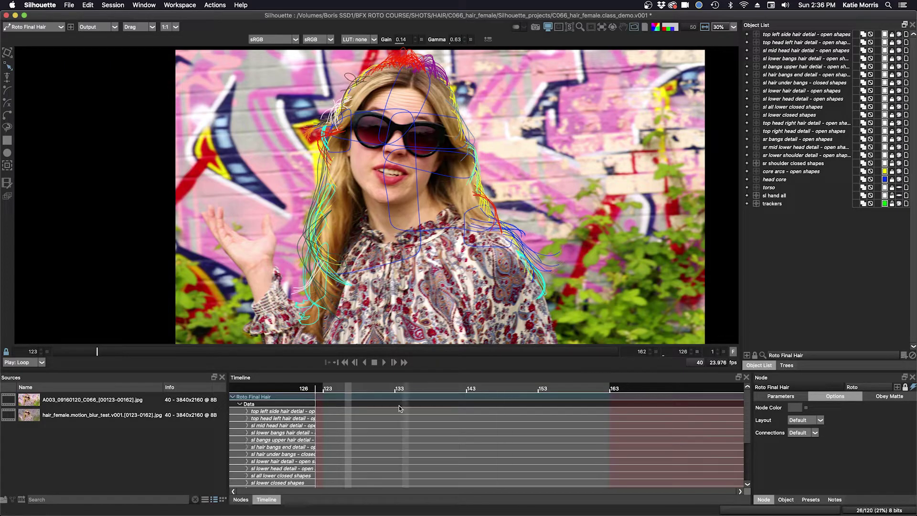
click(383, 363)
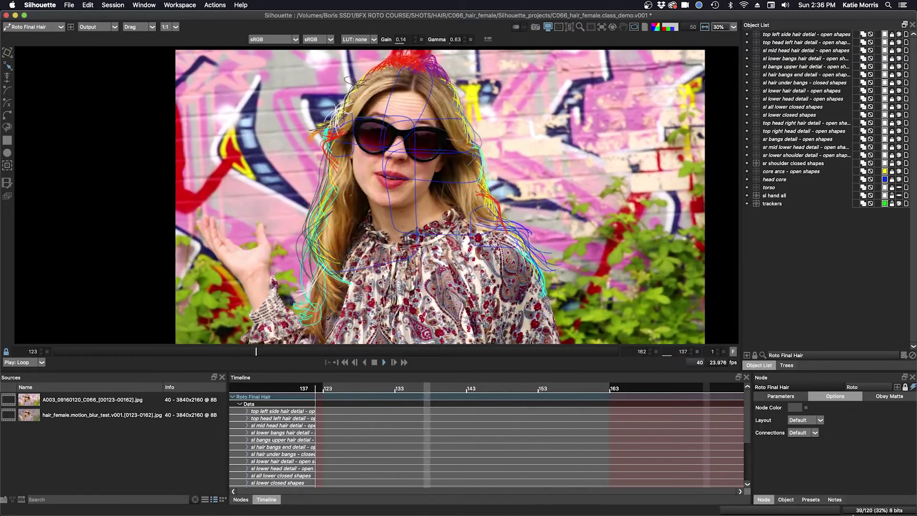
Stop playback and dock the Object List beneath the Trees view.
click(375, 364)
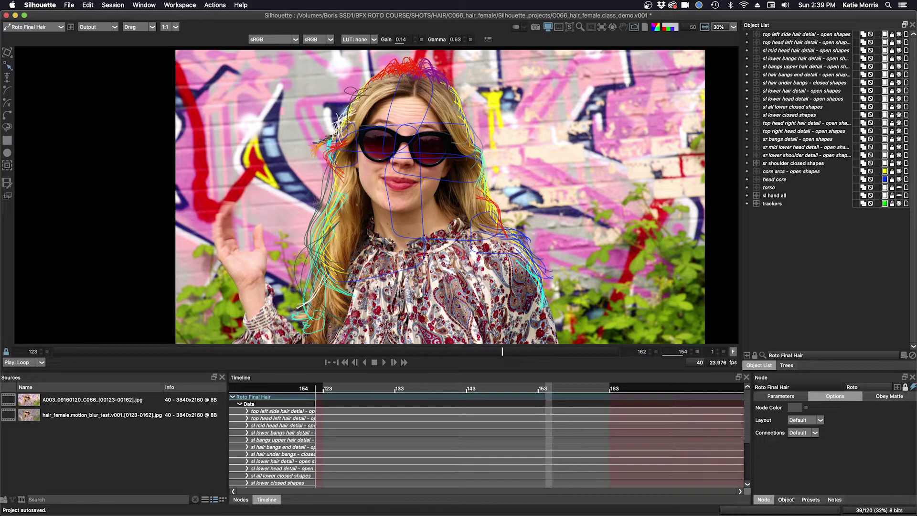
click(905, 25)
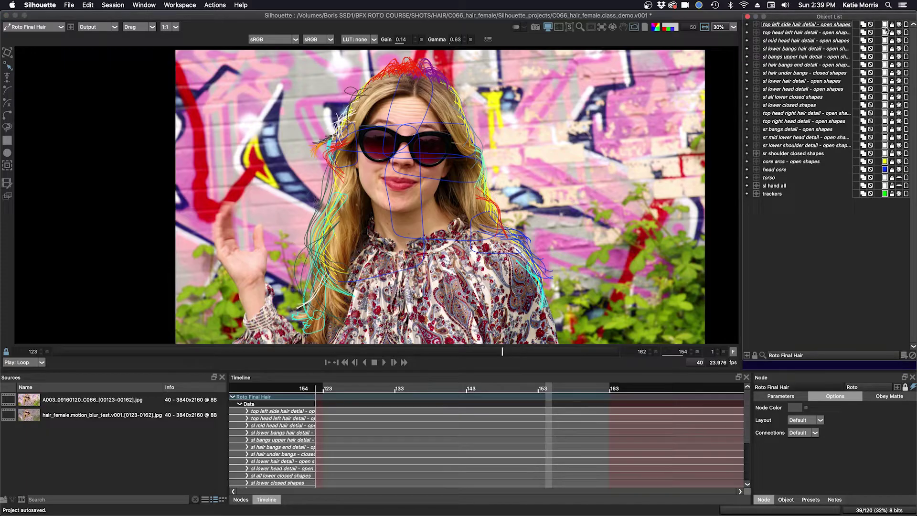
drag(843, 19, 829, 314)
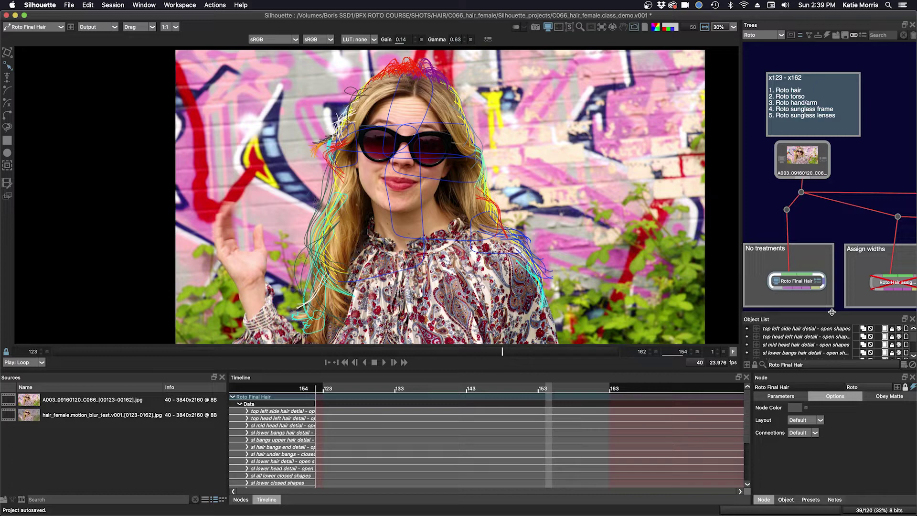
Disable the Roto Final Hair node and open the Roto Hair assign widths node for editing.
drag(833, 190, 819, 122)
drag(817, 162, 771, 151)
drag(826, 228, 850, 233)
click(823, 198)
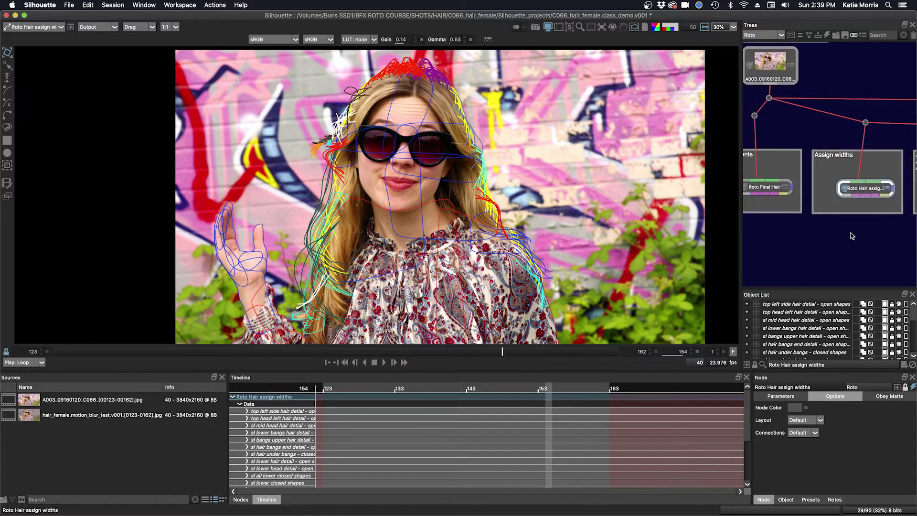
click(774, 190)
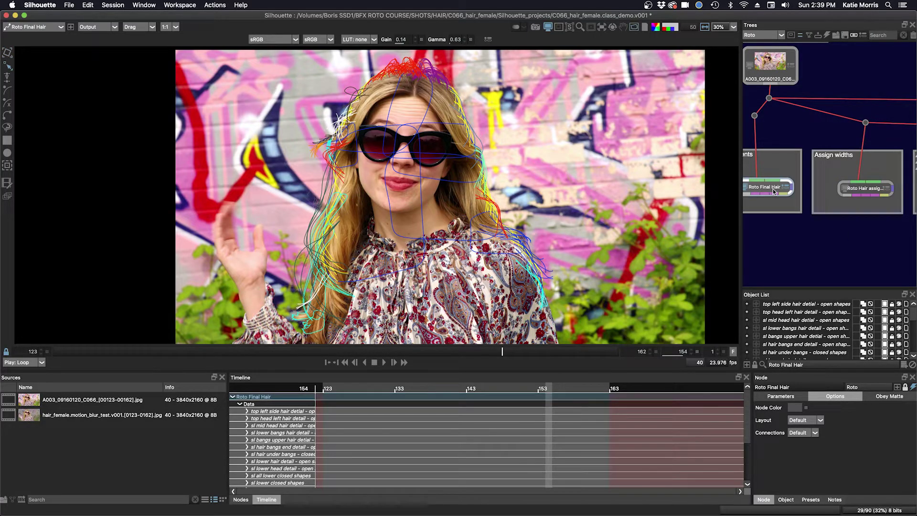
click(858, 190)
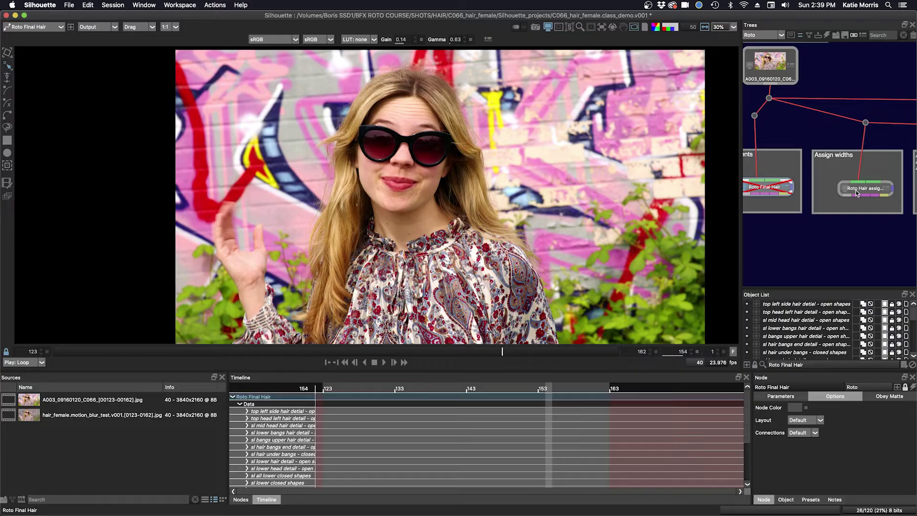
scroll(852, 232, down, 2)
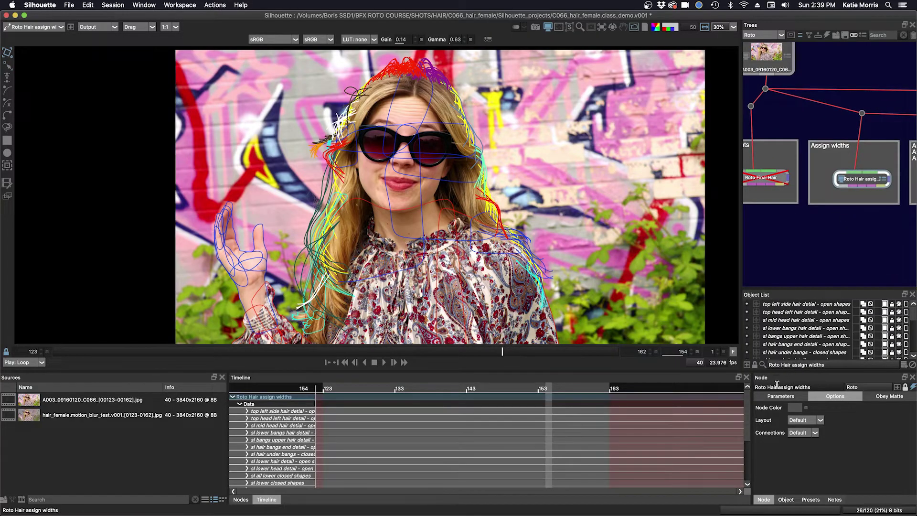
scroll(830, 262, right, 3)
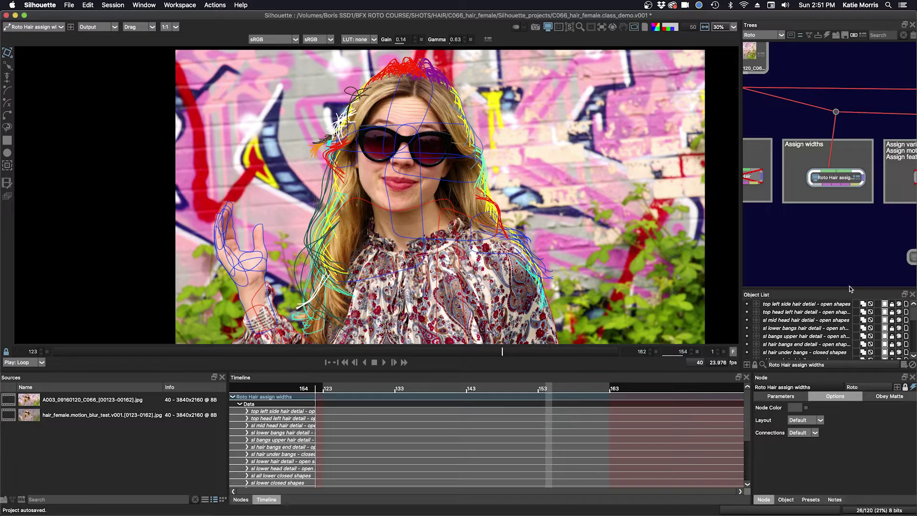
Enlarge the Object List, expand the top left side hair detial - open shapes layer, and unlock and select B-Splines 123 to 126.
drag(849, 286, 850, 134)
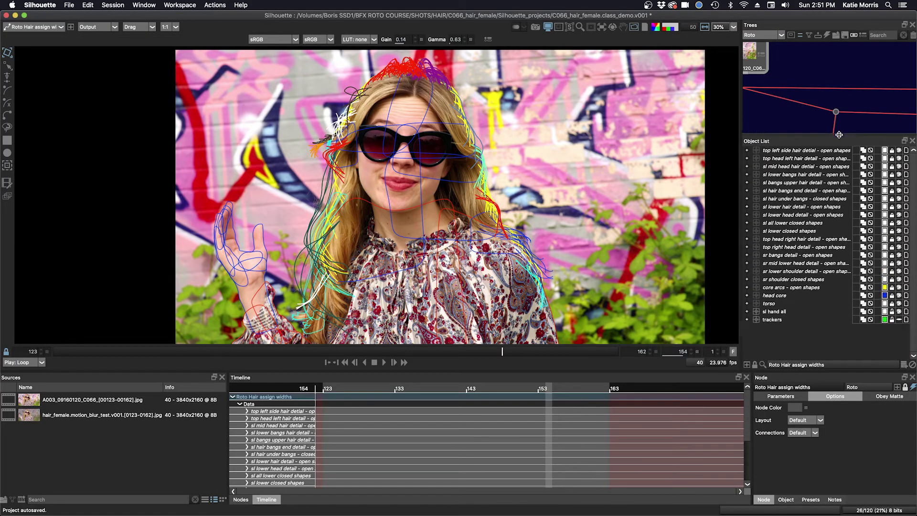
click(747, 149)
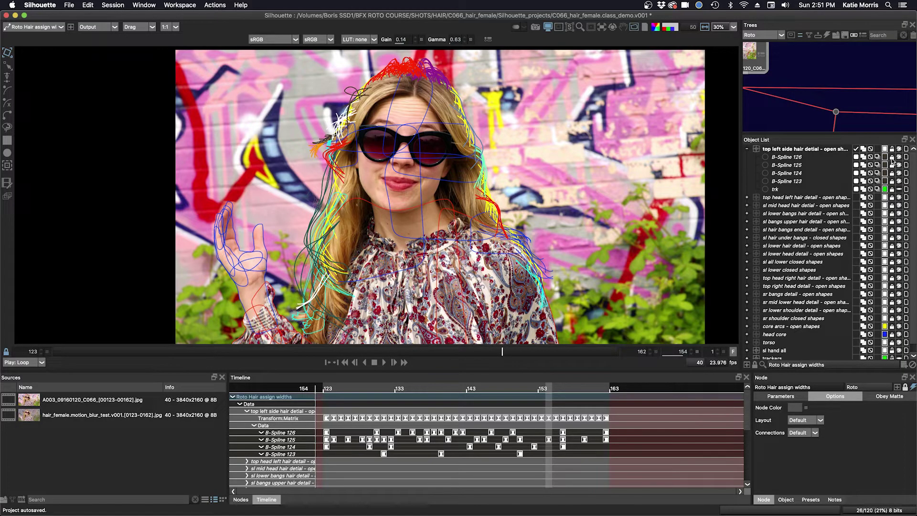
click(788, 158)
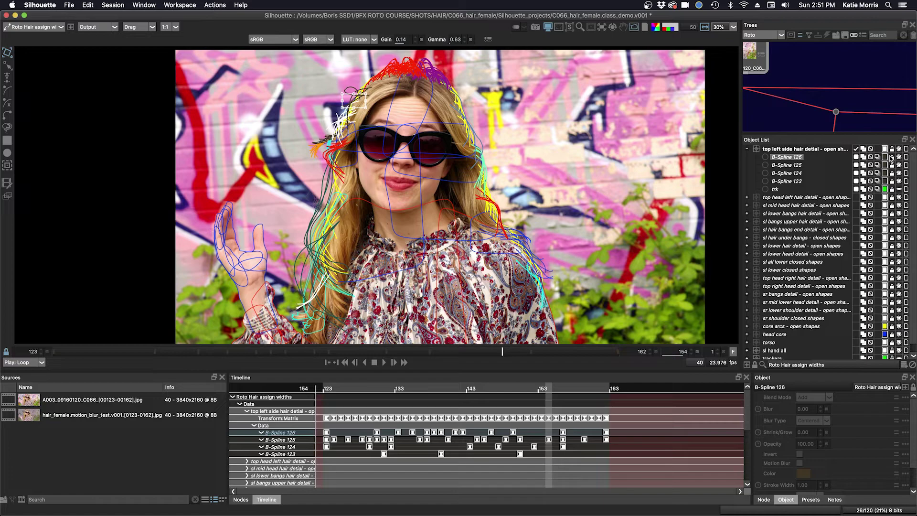
shift+click(798, 182)
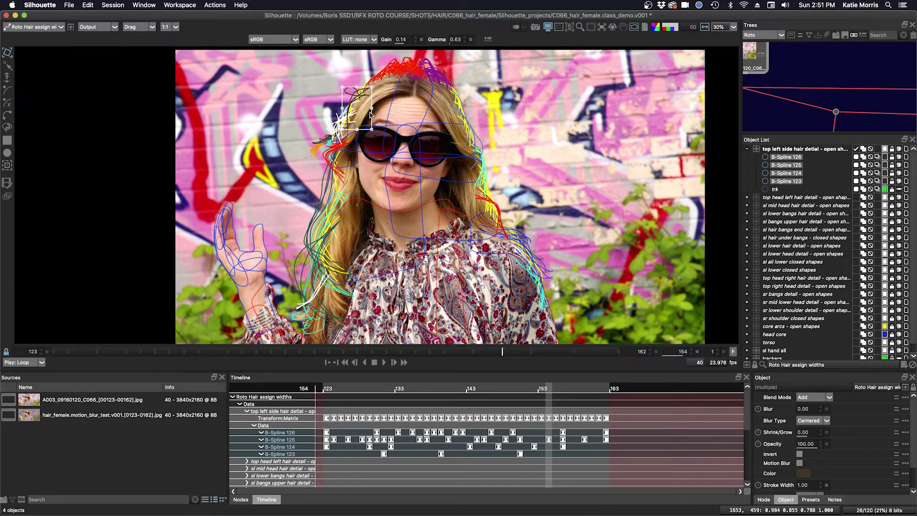
Select only B-Spline 126, turn on the colour overlay and hide the shape outlines.
scroll(368, 113, up, 2)
scroll(369, 114, up, 6)
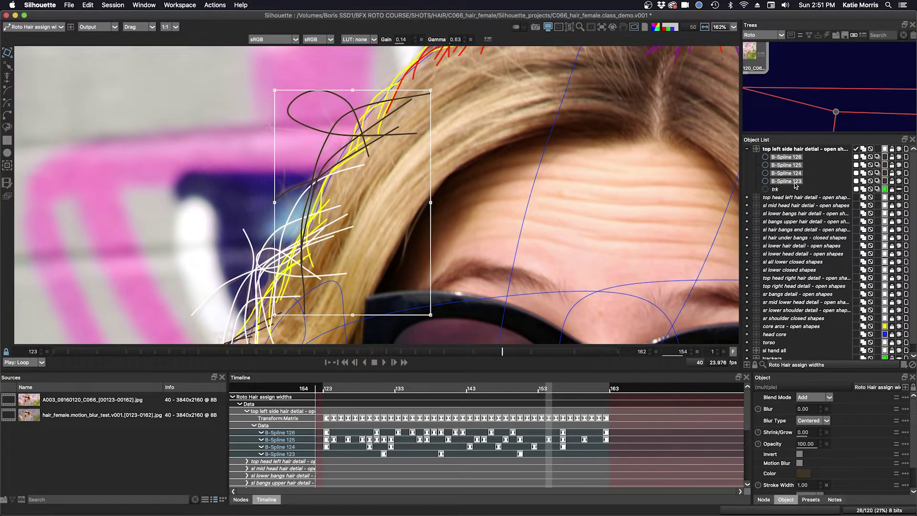
click(789, 158)
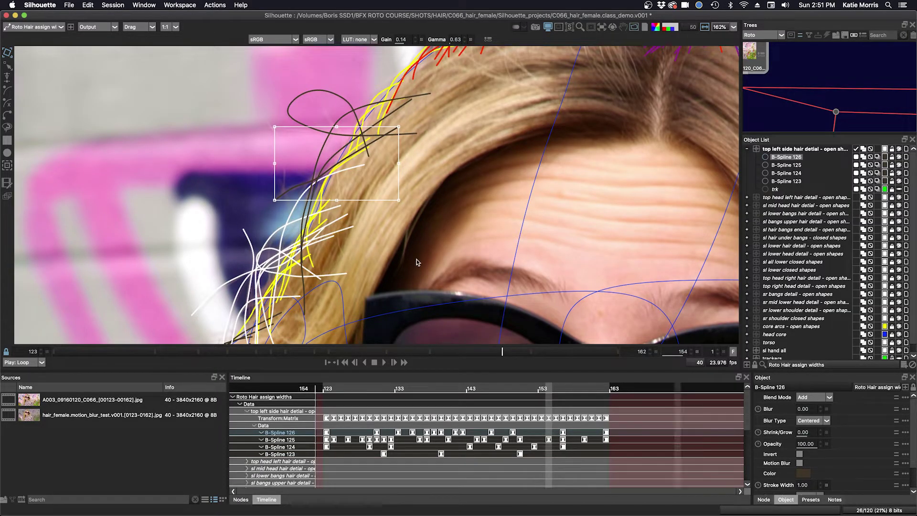
key(d)
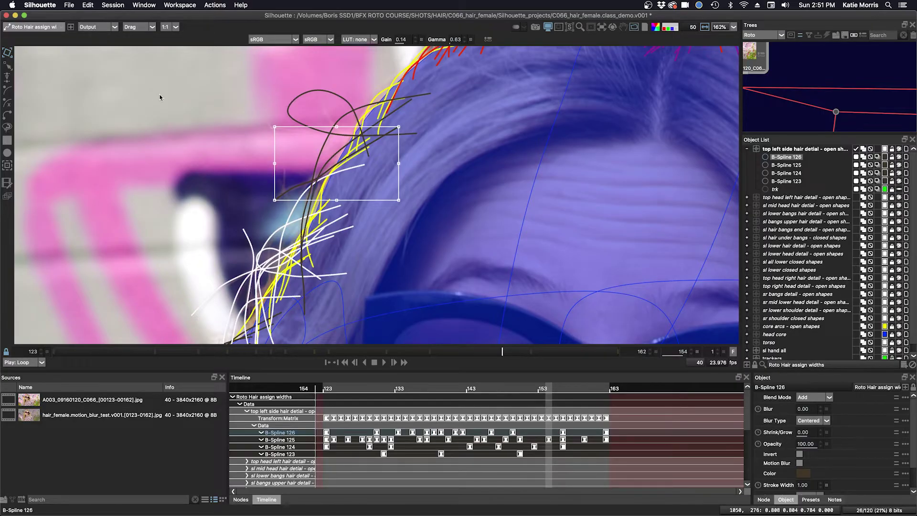
click(634, 27)
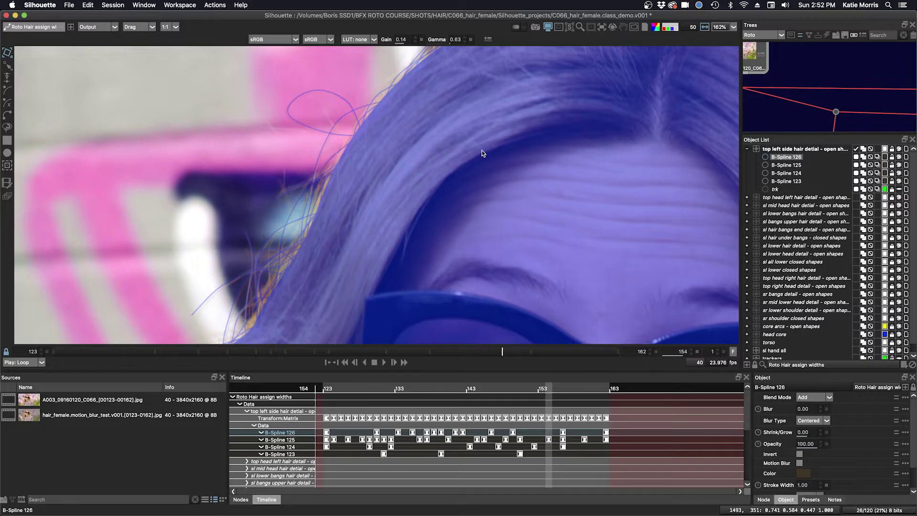
Display the alpha matte and step back to frame 148.
key(a)
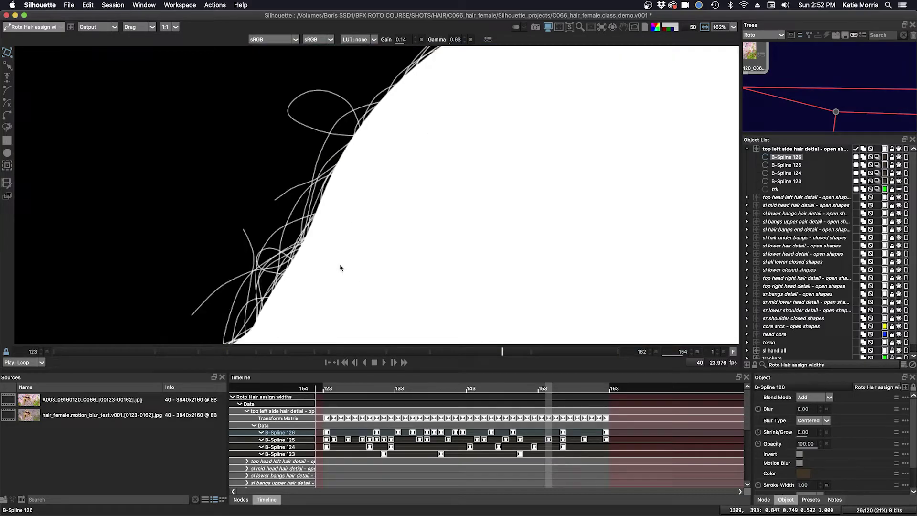
mouse_move(496, 351)
mouse_down()
mouse_move(420, 353)
mouse_move(380, 334)
mouse_up()
key(Left)
key(Left)
key(Left)
key(Left)
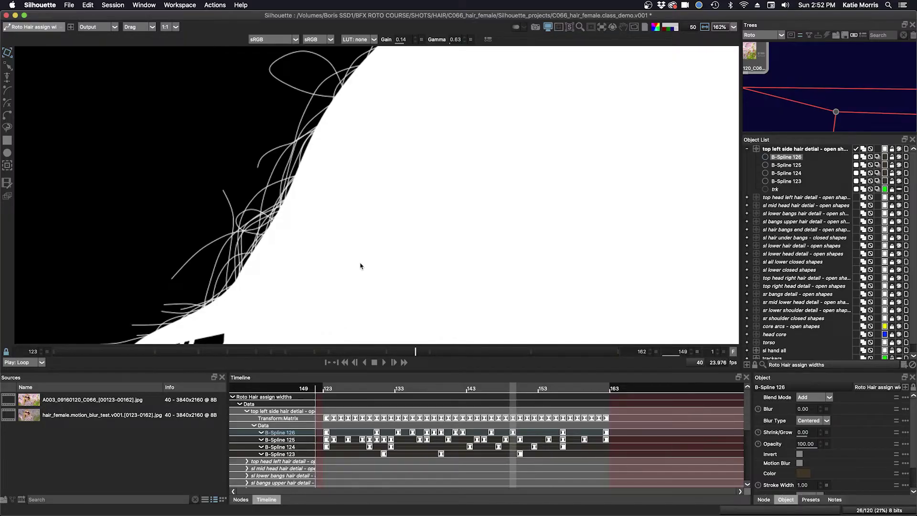
key(Left)
scroll(367, 276, down, 3)
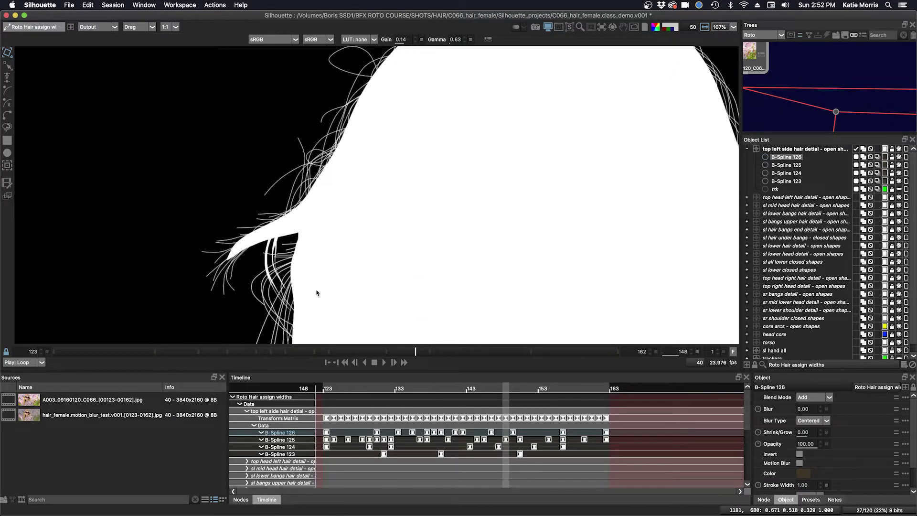
Examine the hair strands in the matte around the top of the head and down the side, and return to the colour image.
drag(424, 161, 395, 147)
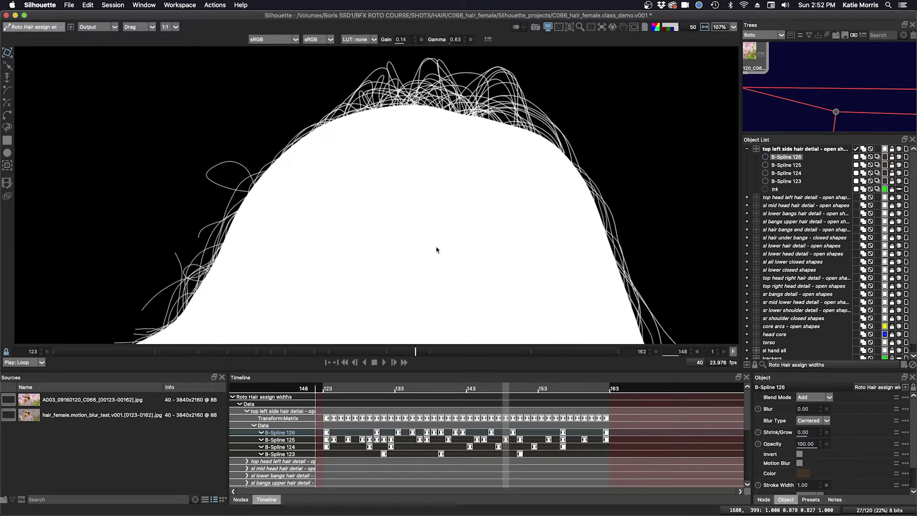
drag(437, 253, 426, 139)
drag(422, 288, 456, 184)
drag(370, 281, 420, 122)
drag(322, 261, 333, 182)
drag(304, 242, 315, 168)
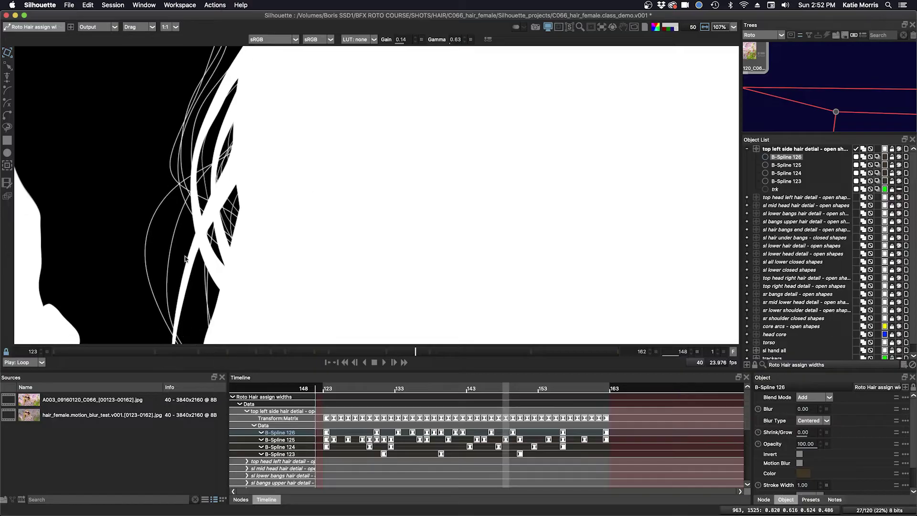
drag(406, 268, 313, 347)
drag(457, 184, 381, 321)
drag(494, 226, 497, 389)
drag(466, 201, 557, 250)
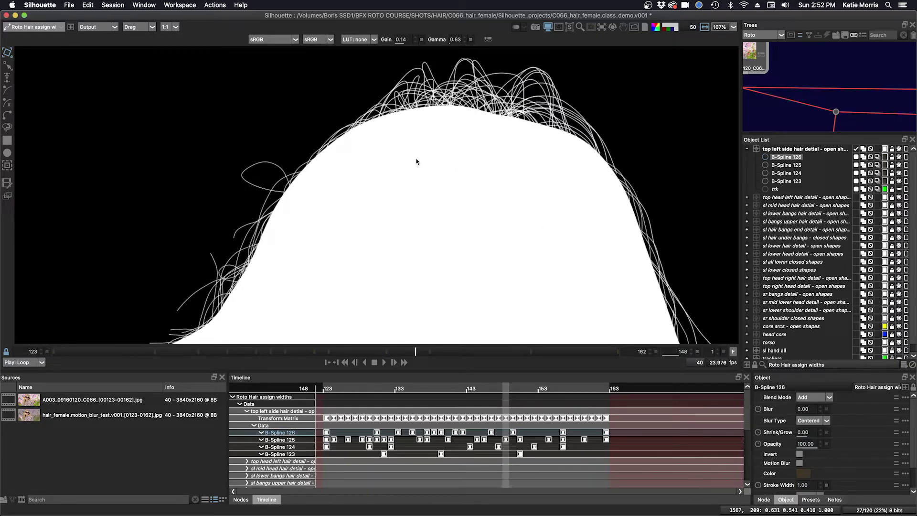
drag(417, 159, 460, 151)
key(a)
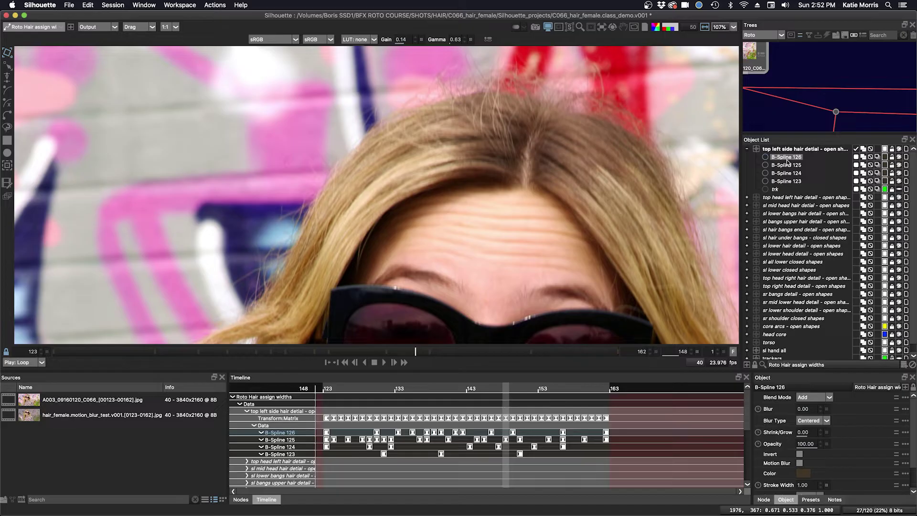
Select B-Splines 123 to 126, show the shape outlines again and turn off the colour overlay, briefly checking the alpha matte.
shift+click(788, 181)
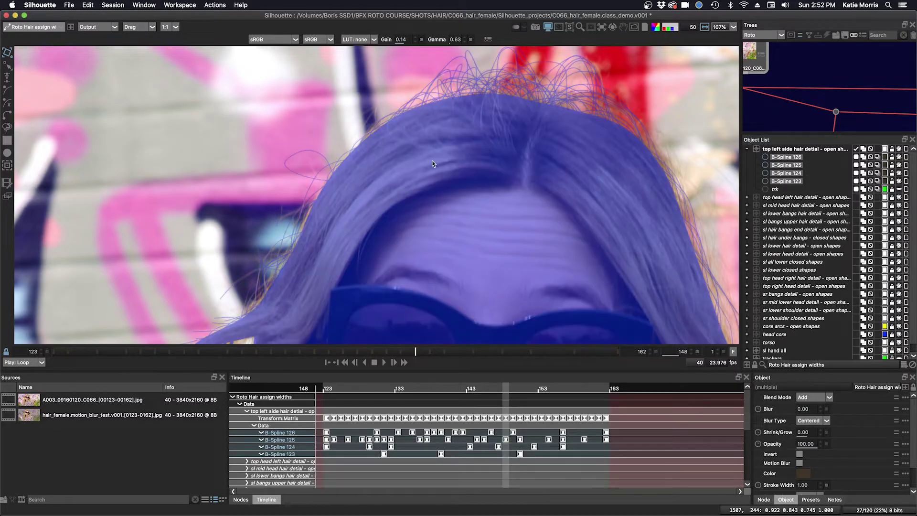
key(o)
click(633, 28)
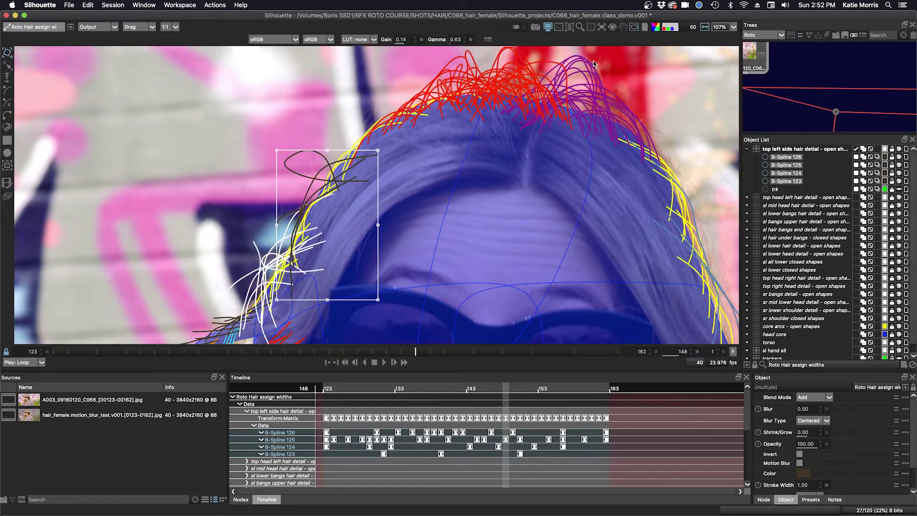
key(a)
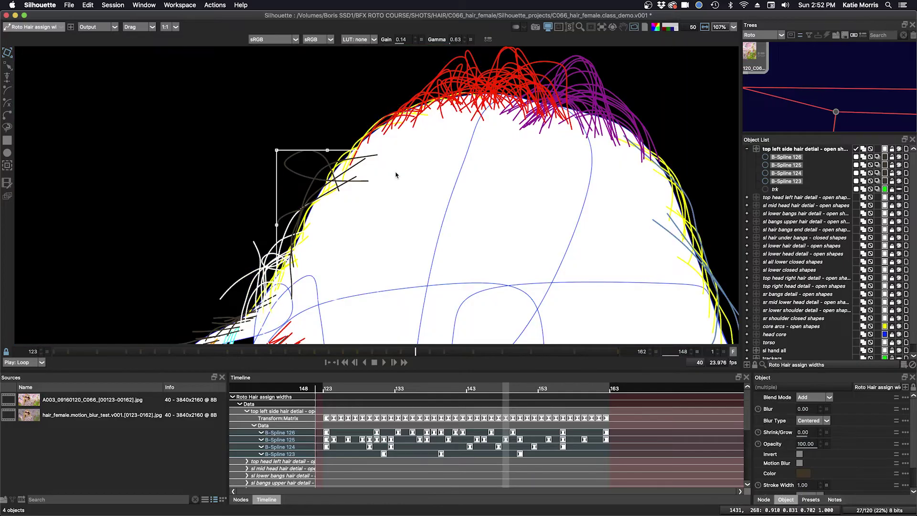
key(a)
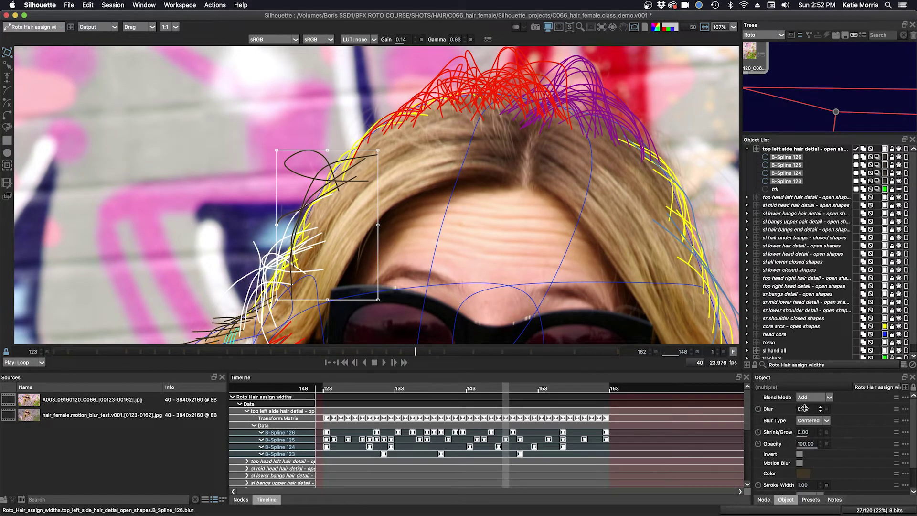
Try a stroke width of 5 on B-Splines 123 to 126 and restore it to 1.
click(803, 485)
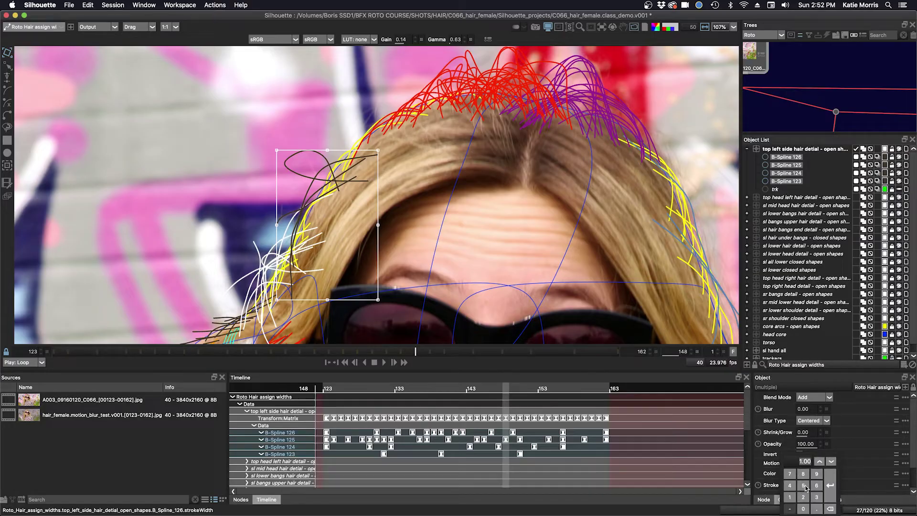
click(804, 486)
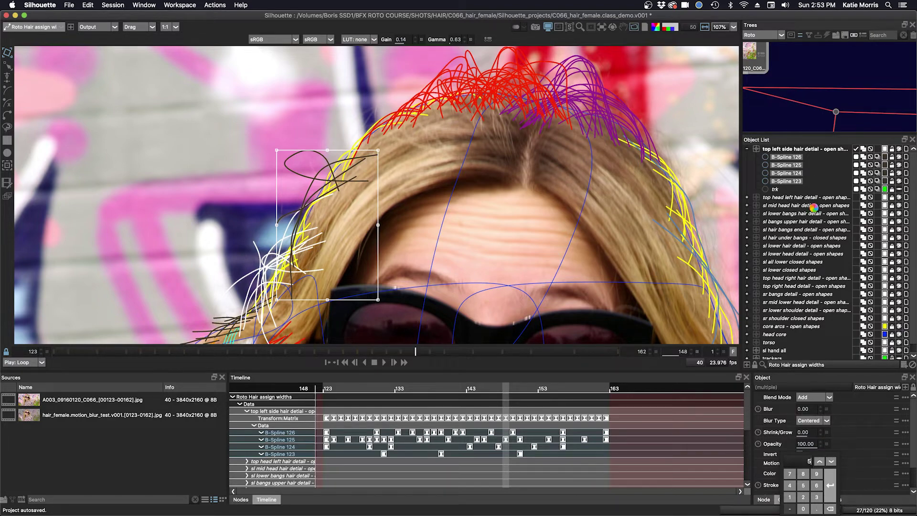
key(Return)
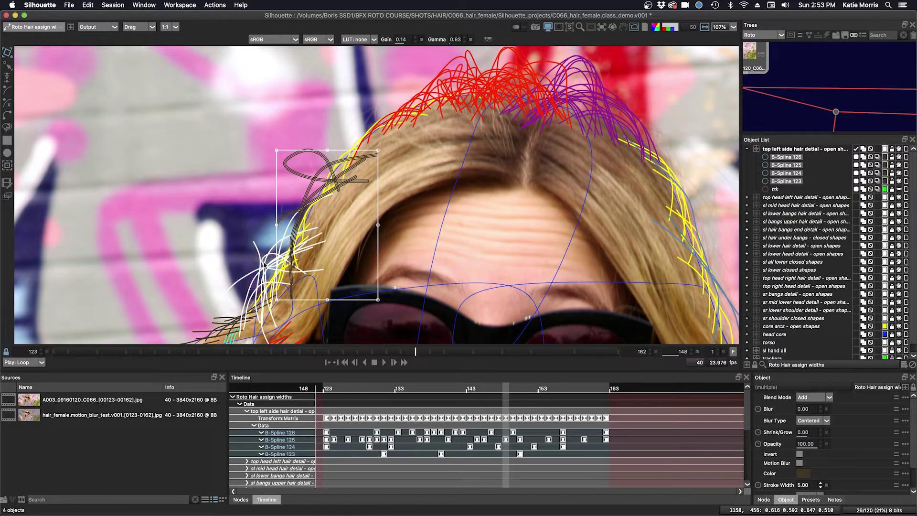
click(803, 485)
click(790, 497)
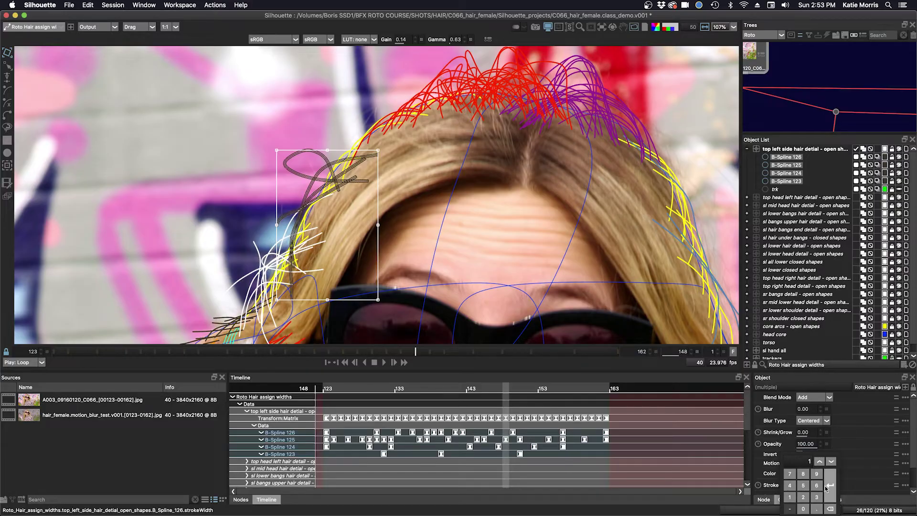
click(827, 486)
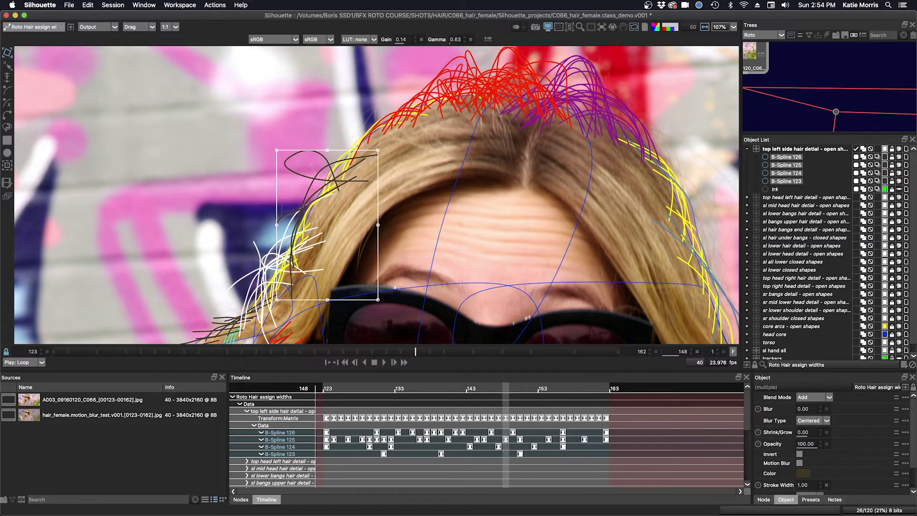
Collapse the top left side hair detial - open shapes layer and enlarge the Object List.
click(748, 149)
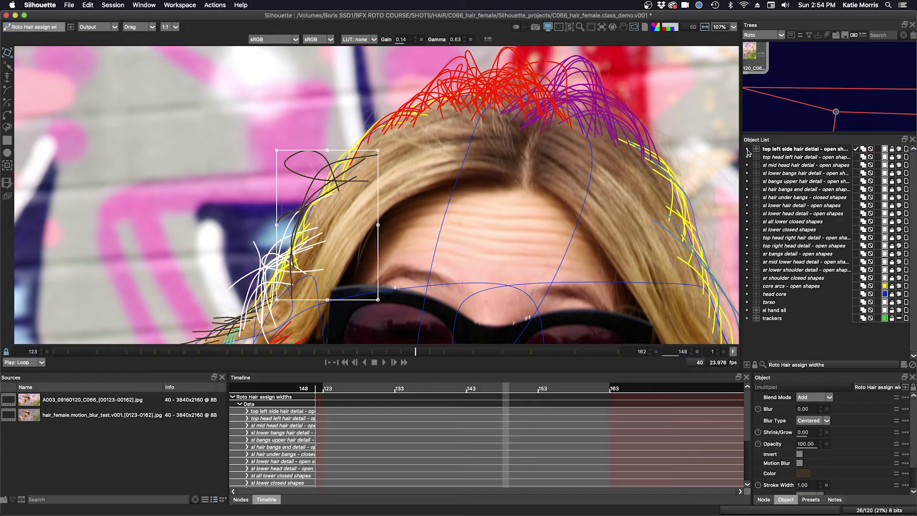
drag(765, 142, 783, 115)
drag(463, 165, 443, 150)
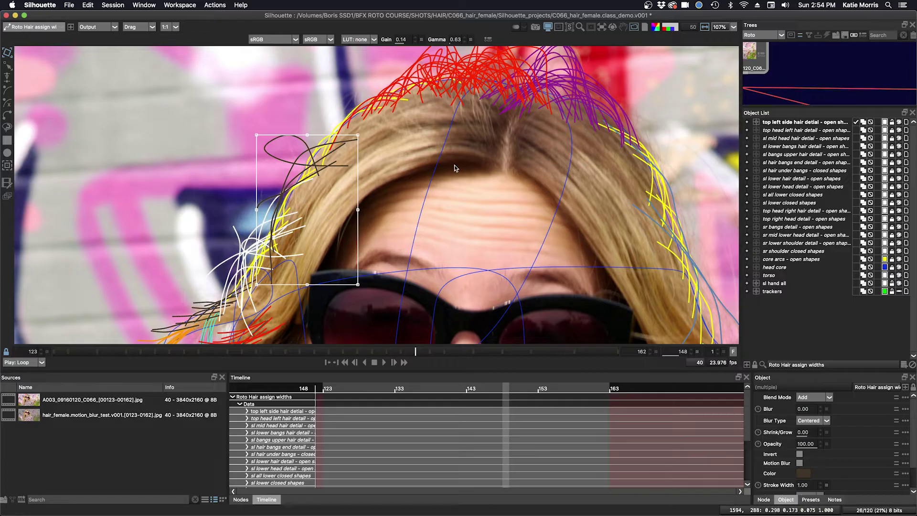
scroll(457, 164, down, 2)
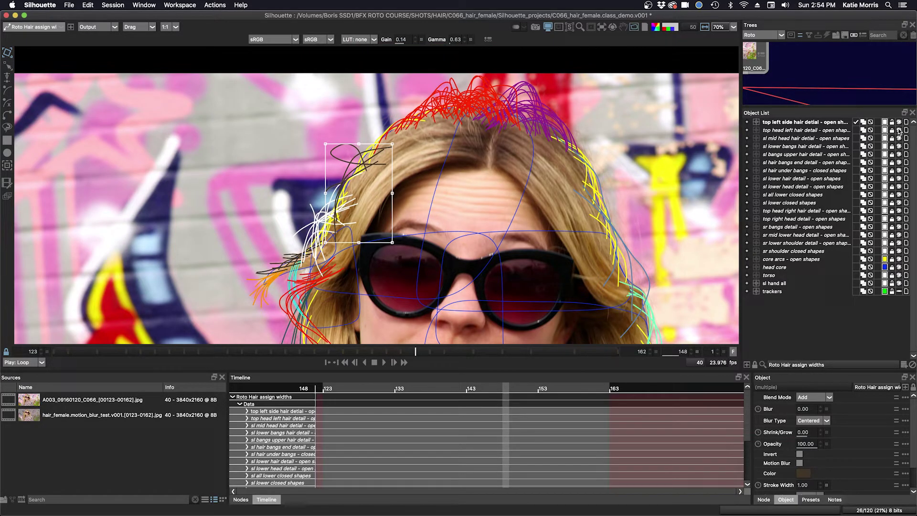
Briefly hide the top left side and top head left hair detail layers, show them again and clear the selection.
click(900, 122)
click(899, 130)
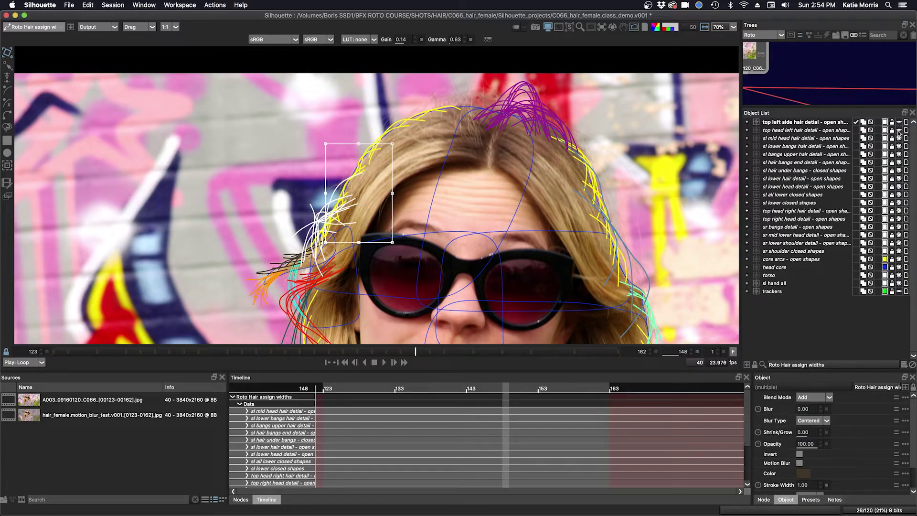
click(899, 122)
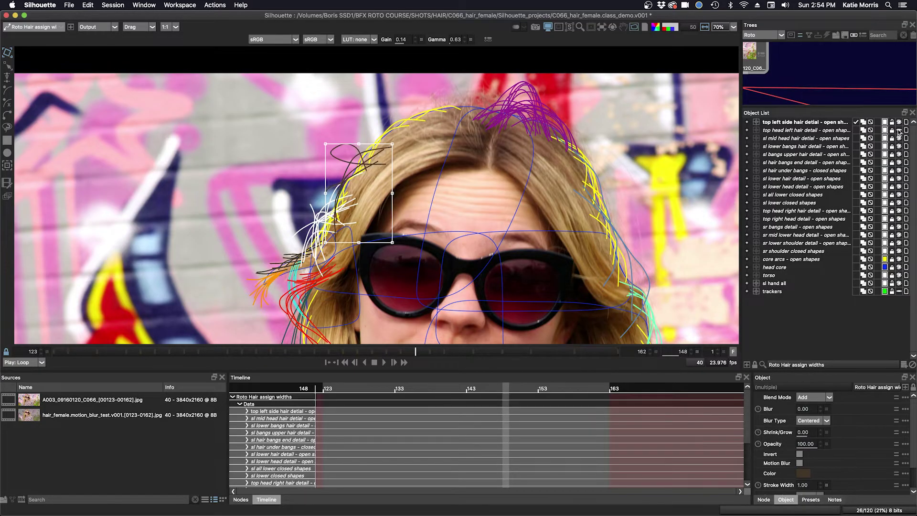
click(225, 156)
drag(358, 340, 398, 180)
drag(392, 316, 415, 244)
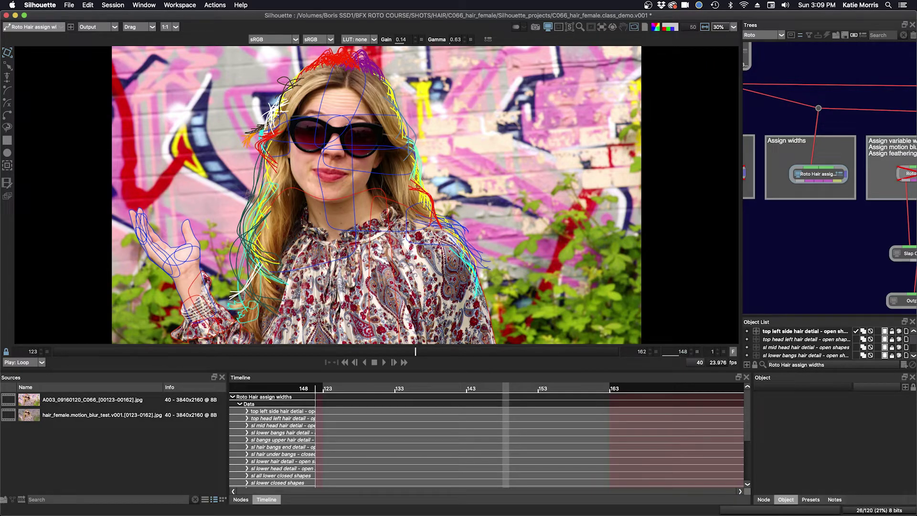
Disable the Roto Hair assign widths node and enable the Roto Hair assign widths 1 node in the Assign variable widths group.
drag(848, 235, 807, 228)
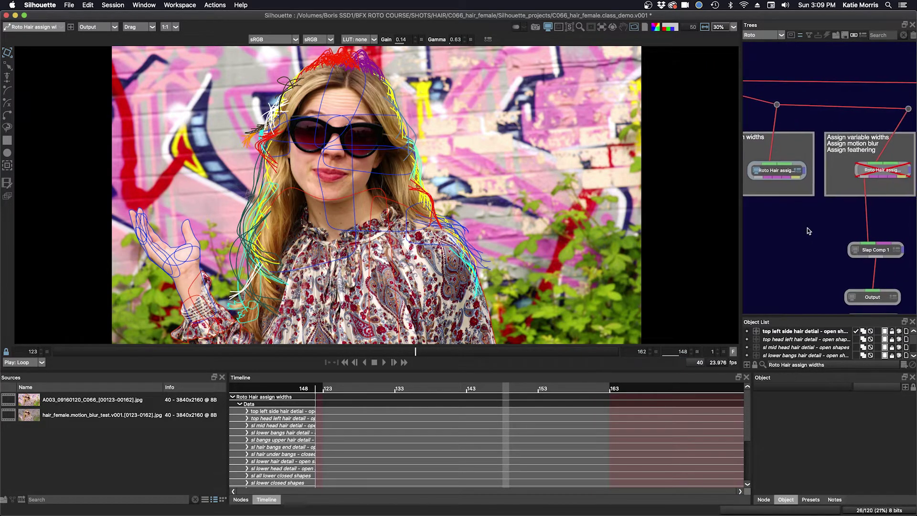
click(776, 172)
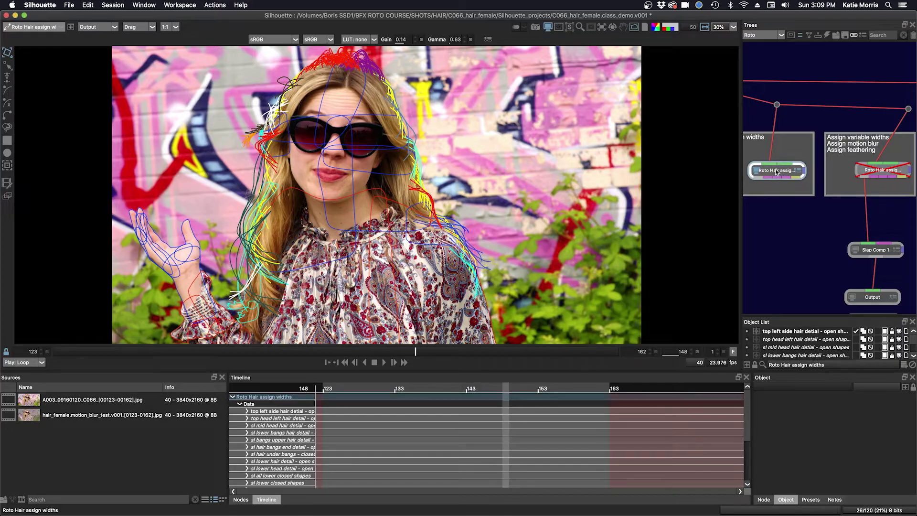
click(883, 172)
click(783, 173)
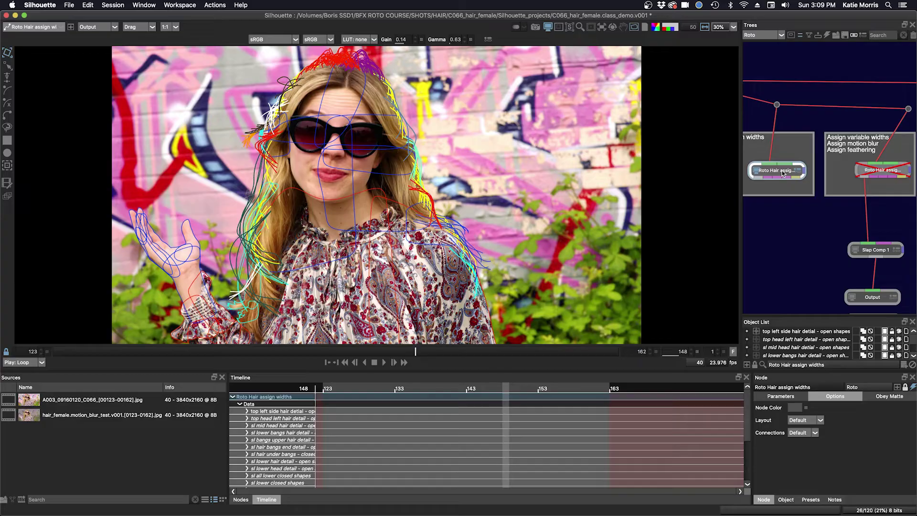
key(e)
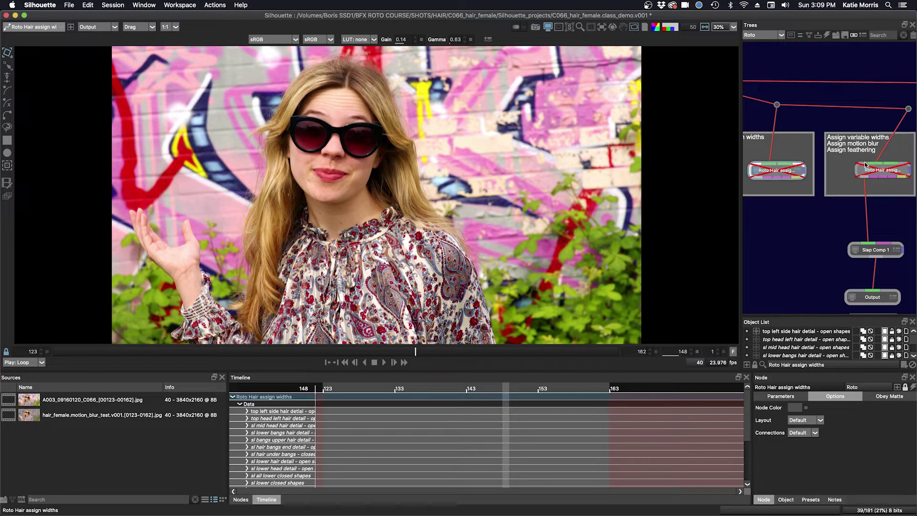
click(877, 172)
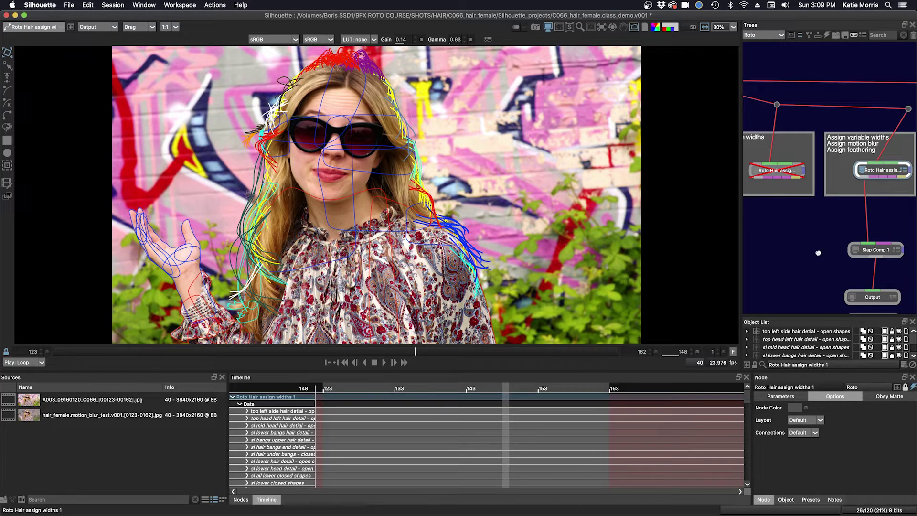
Examine the Assign variable widths group in the node tree and the blue hair strands over the woman's shoulder.
drag(818, 253, 786, 221)
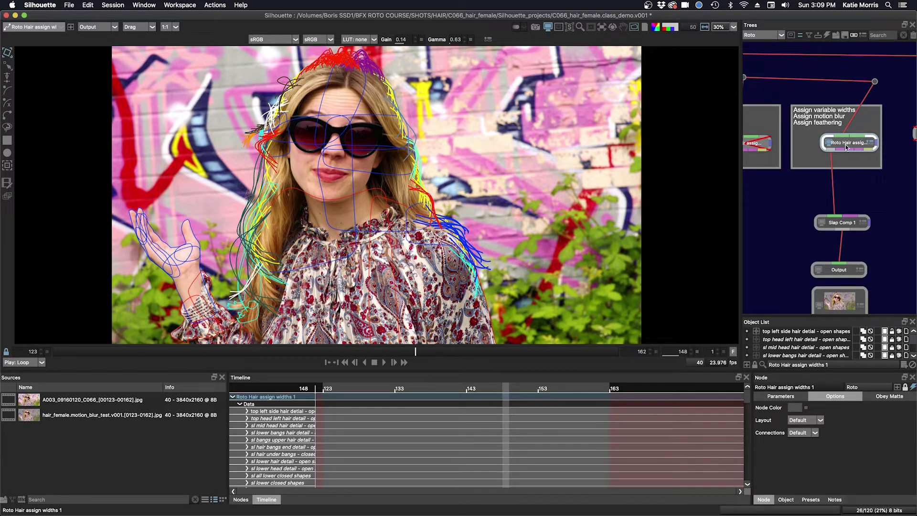
drag(773, 204, 882, 199)
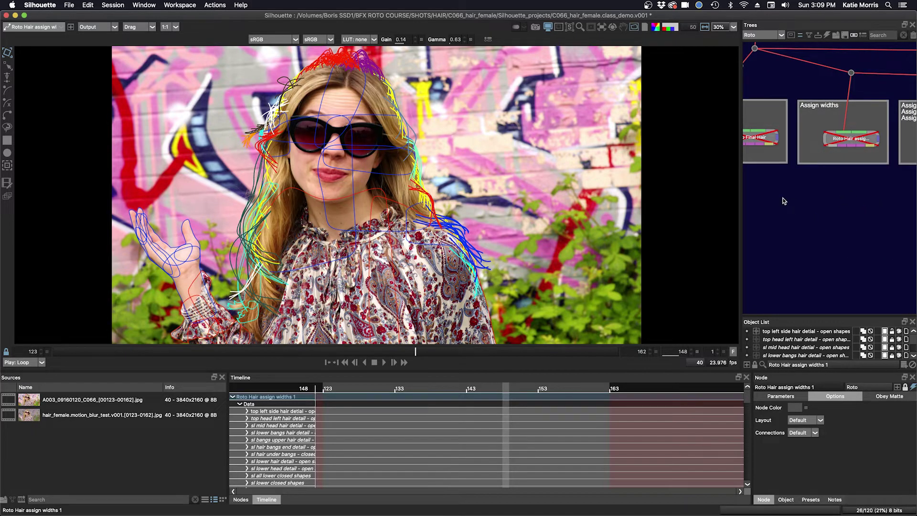
drag(783, 201, 847, 210)
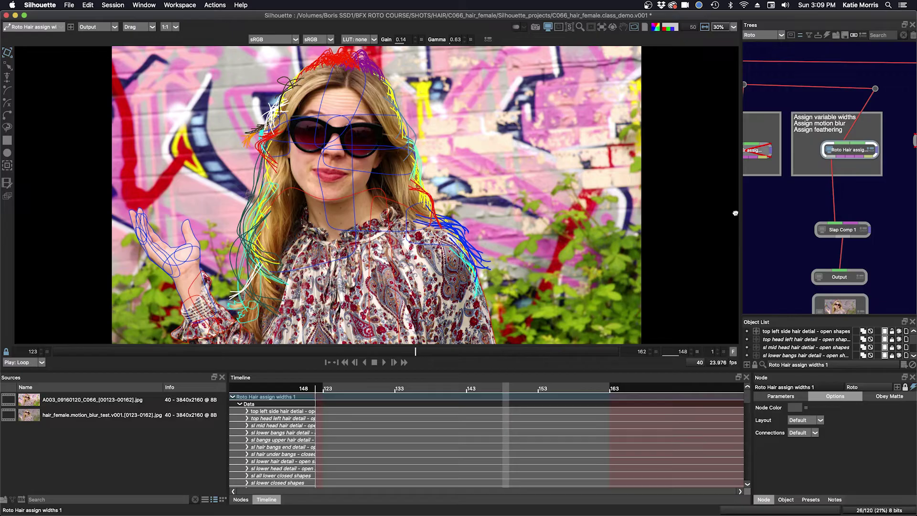
drag(857, 161, 847, 174)
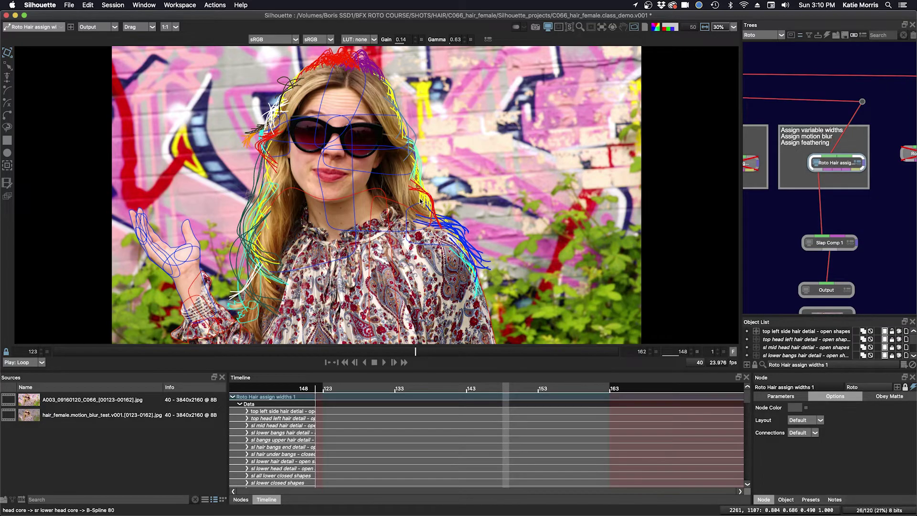
drag(481, 259, 495, 240)
scroll(493, 241, up, 8)
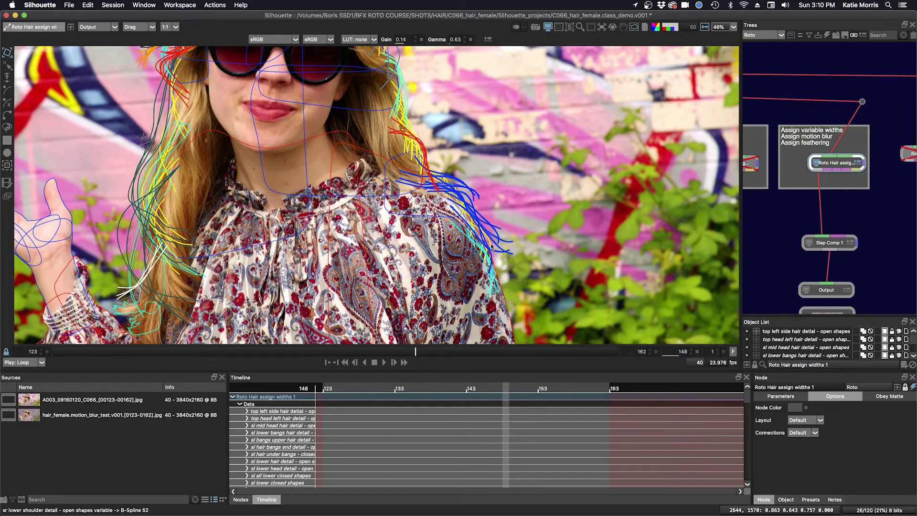
scroll(490, 188, left, 5)
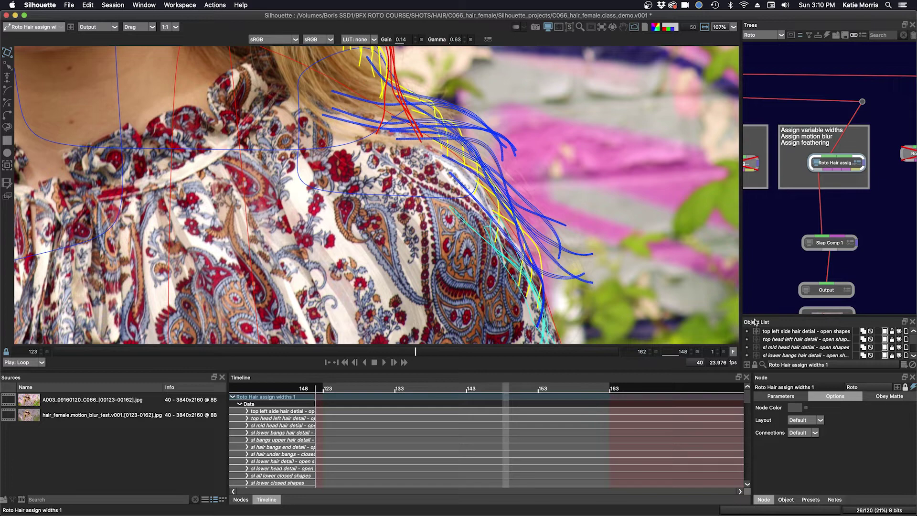
Collapse the torso layer and enlarge the Object List until the full layer names fit.
drag(770, 314, 770, 226)
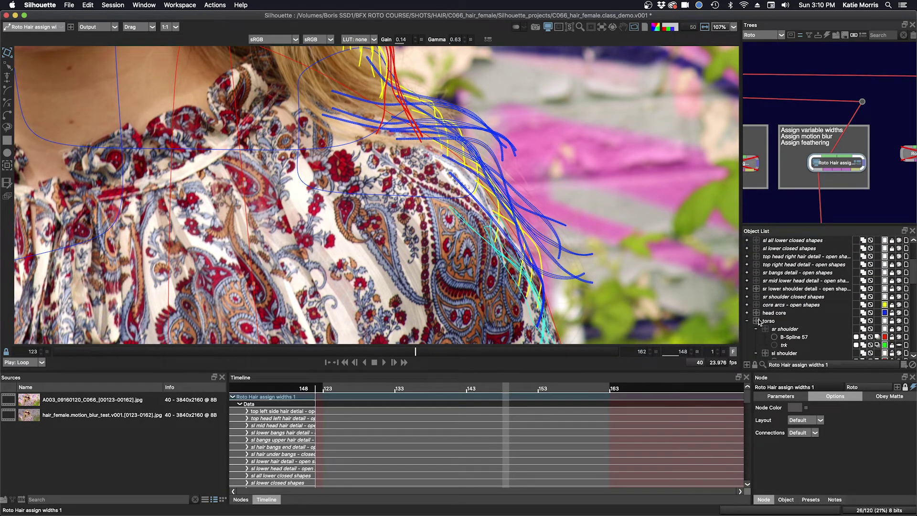
click(748, 321)
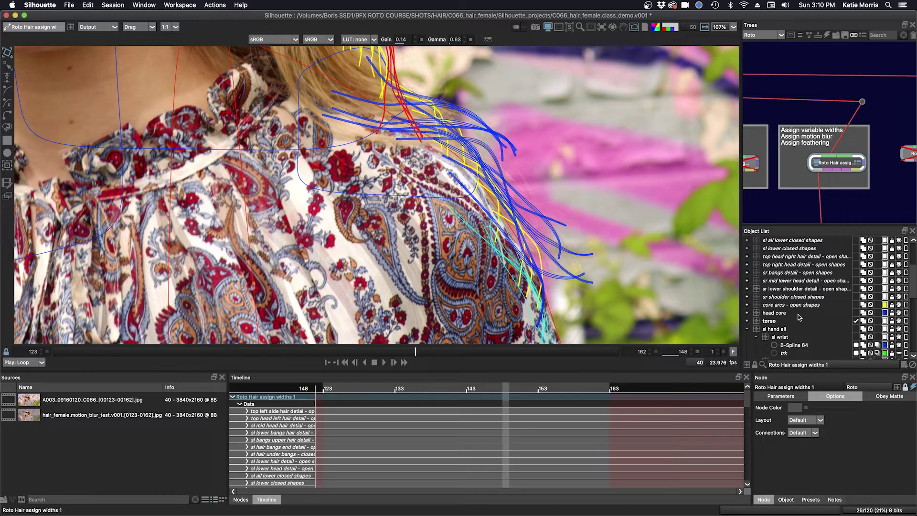
scroll(798, 315, down, 10)
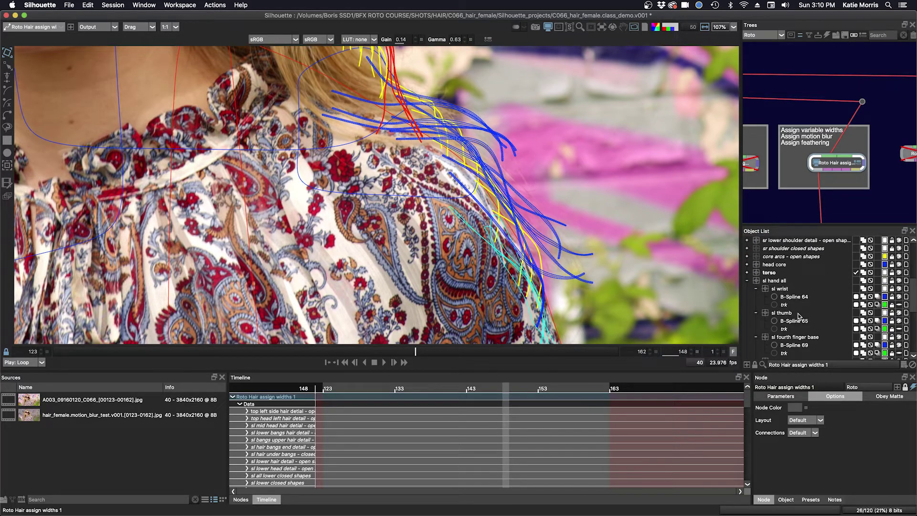
scroll(798, 316, up, 10)
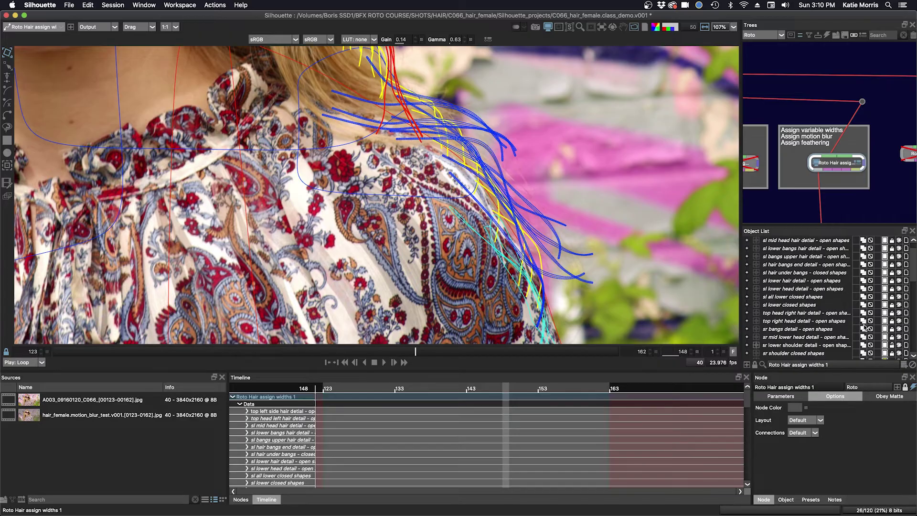
drag(740, 296, 696, 295)
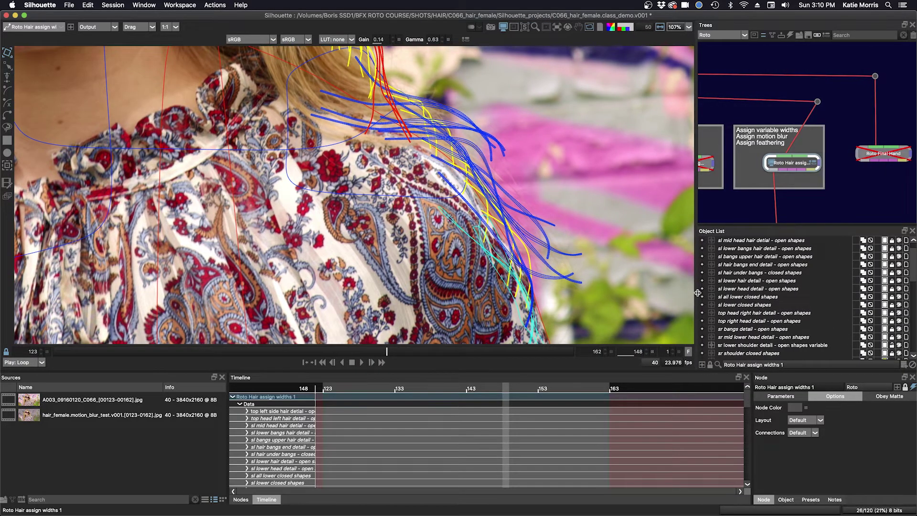
Select and expand the sr lower shoulder detail - open shapes variable layer, and enlarge the Object List to show its B-splines.
click(779, 344)
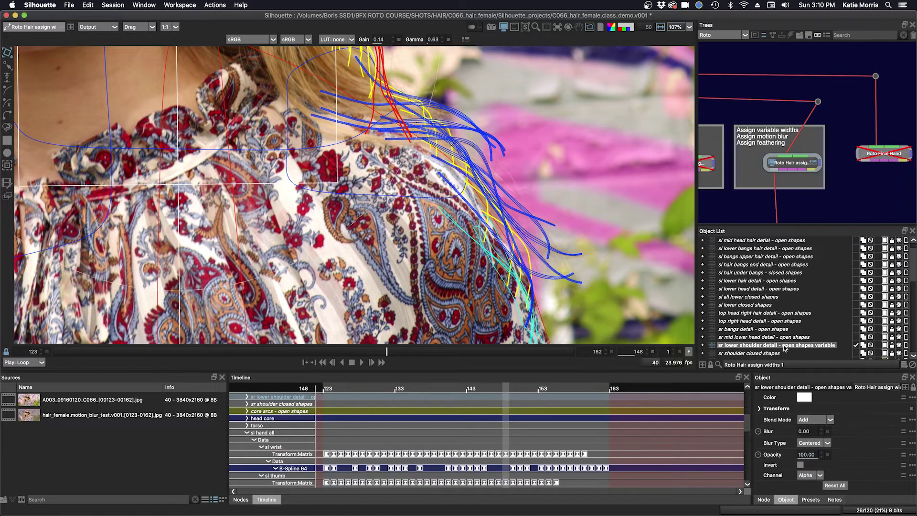
click(703, 345)
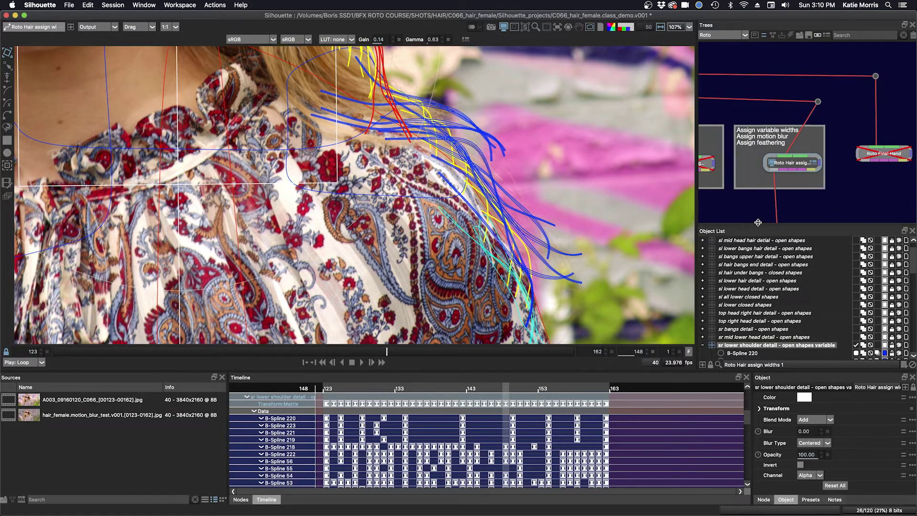
drag(760, 225, 759, 215)
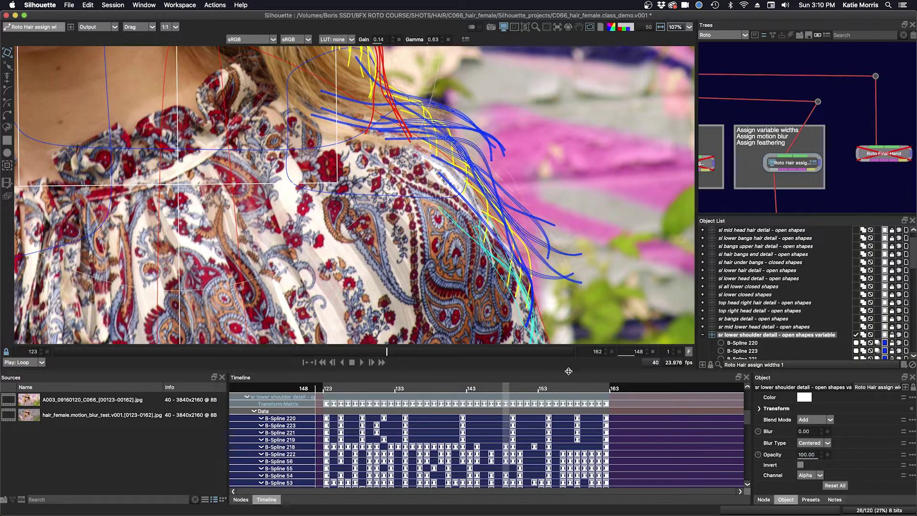
drag(569, 370, 570, 354)
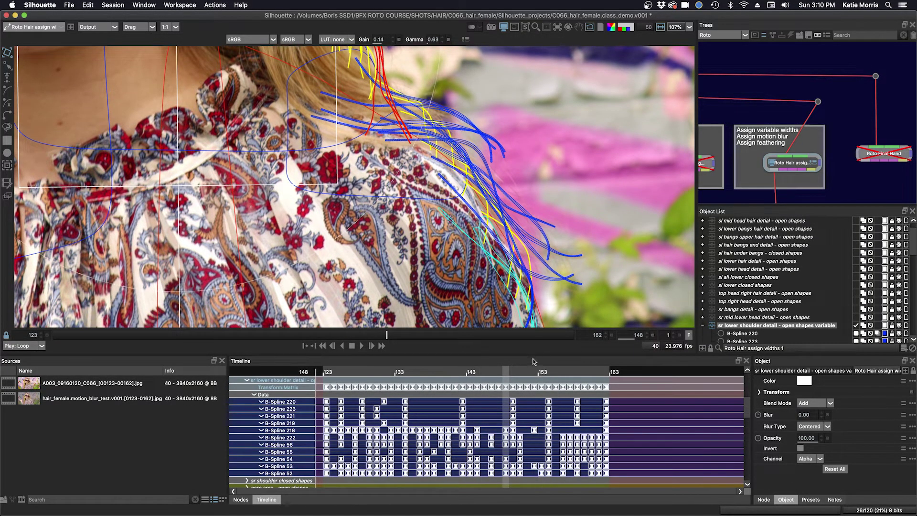
drag(536, 354, 536, 385)
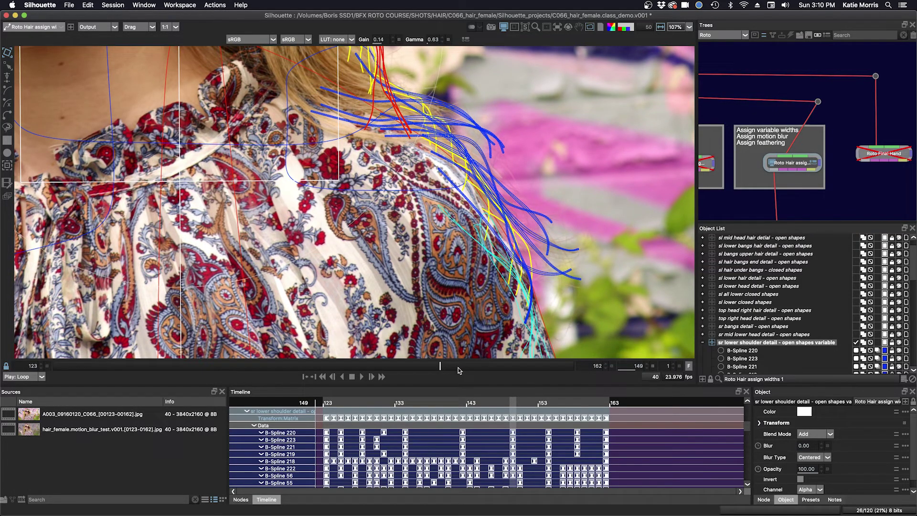
click(878, 356)
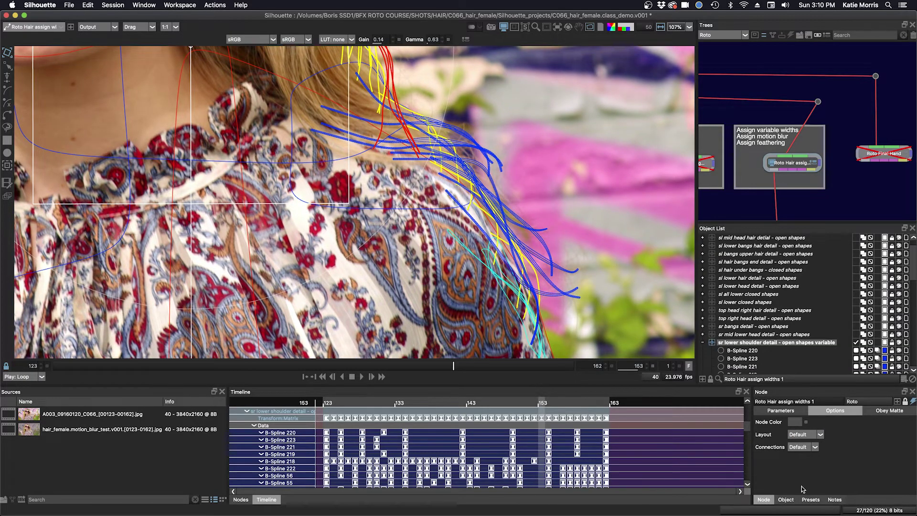
click(786, 499)
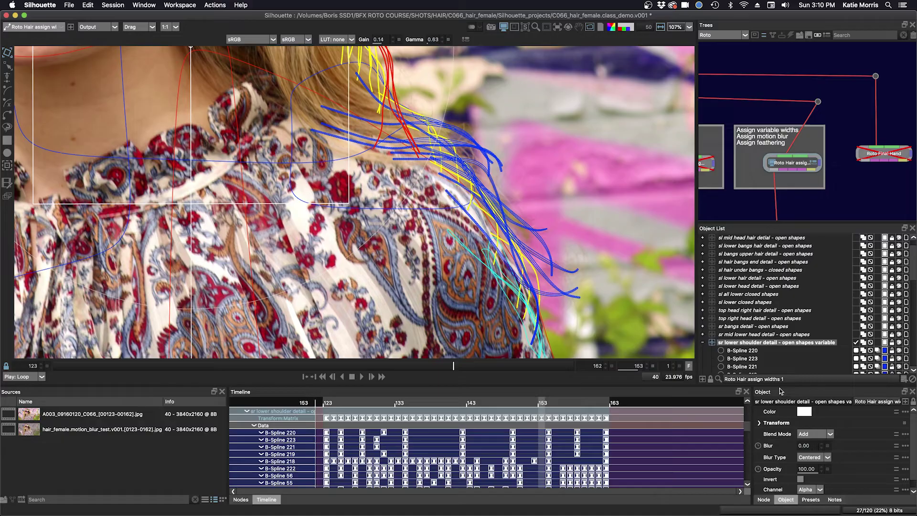
drag(792, 221, 792, 180)
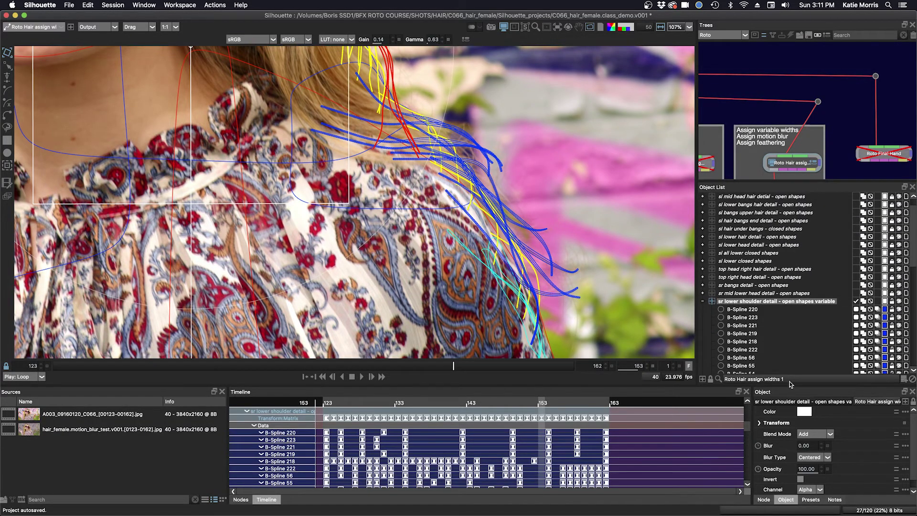
Open the node parameters of Roto Hair assign widths 1 and examine its motion blur settings.
click(769, 499)
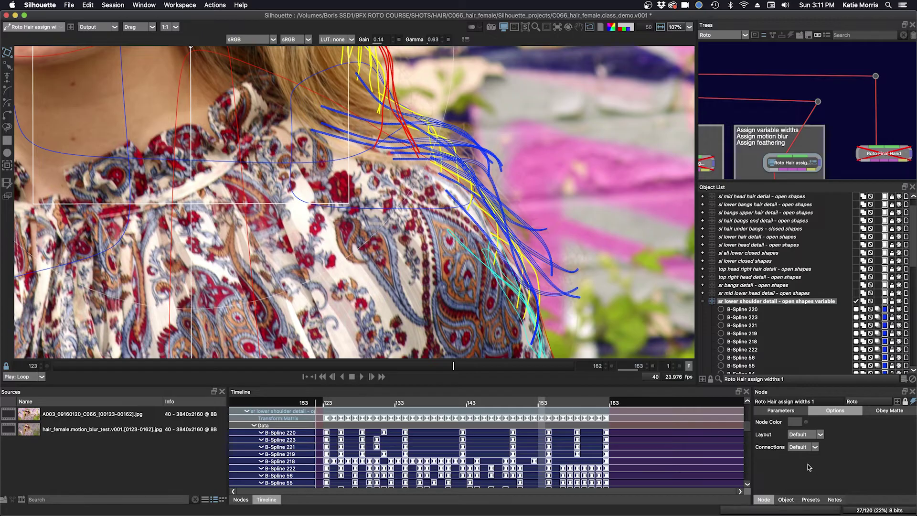
click(783, 411)
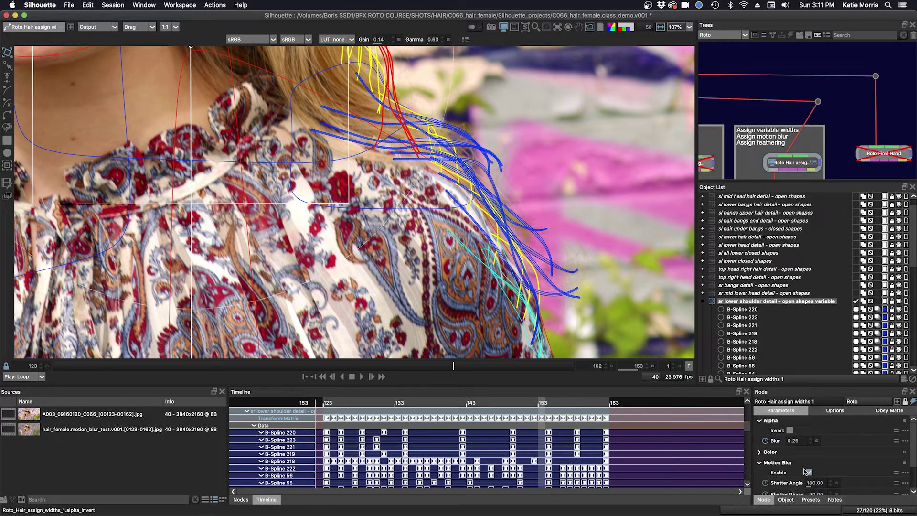
scroll(806, 449, down, 2)
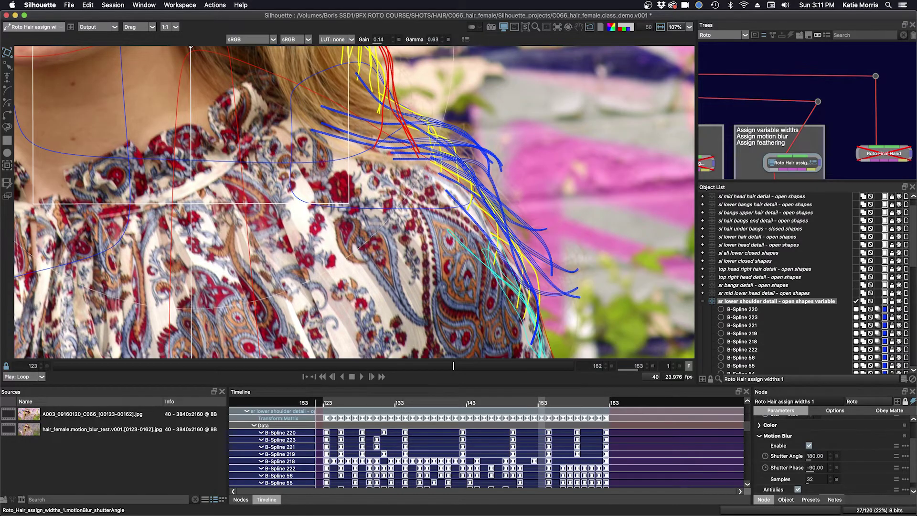
Disable Roto Hair assign widths 1, enable Roto Hair assign widths, and expand its sr lower shoulder detail - open shapes variable layer.
drag(439, 124, 480, 138)
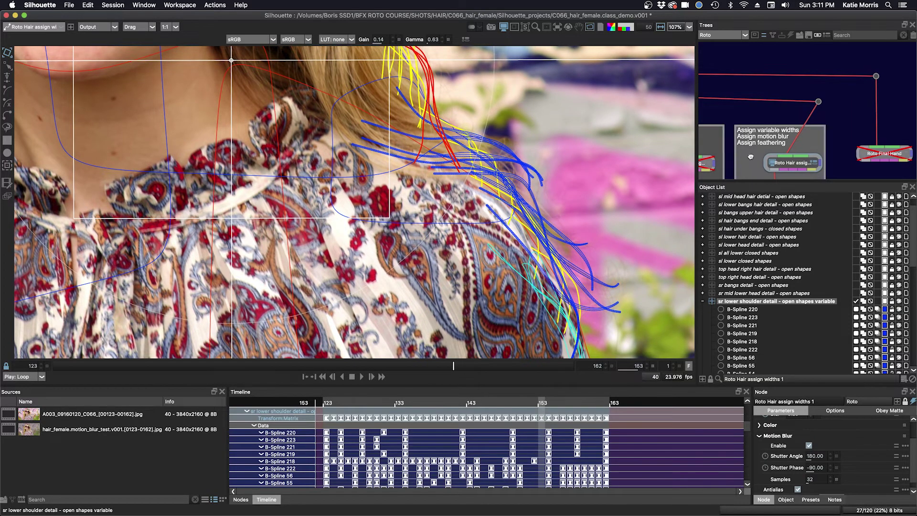
drag(750, 157, 787, 151)
click(834, 161)
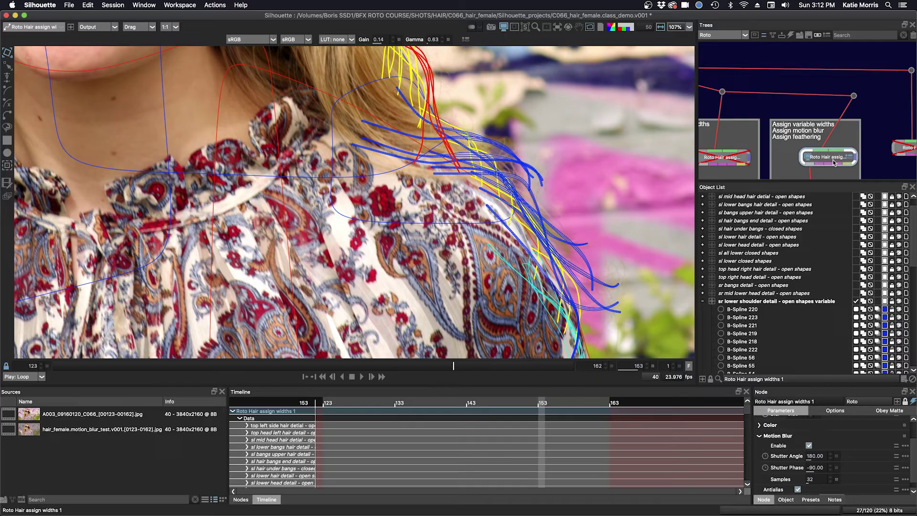
click(725, 161)
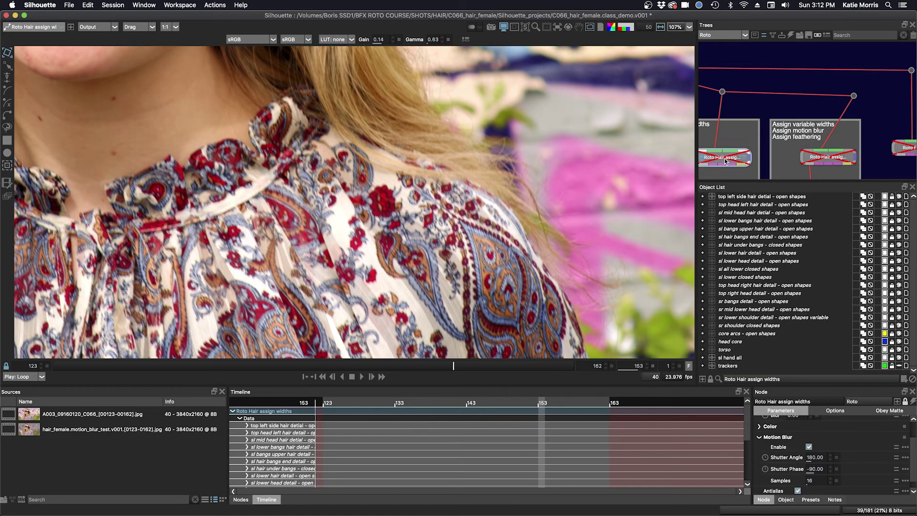
key(d)
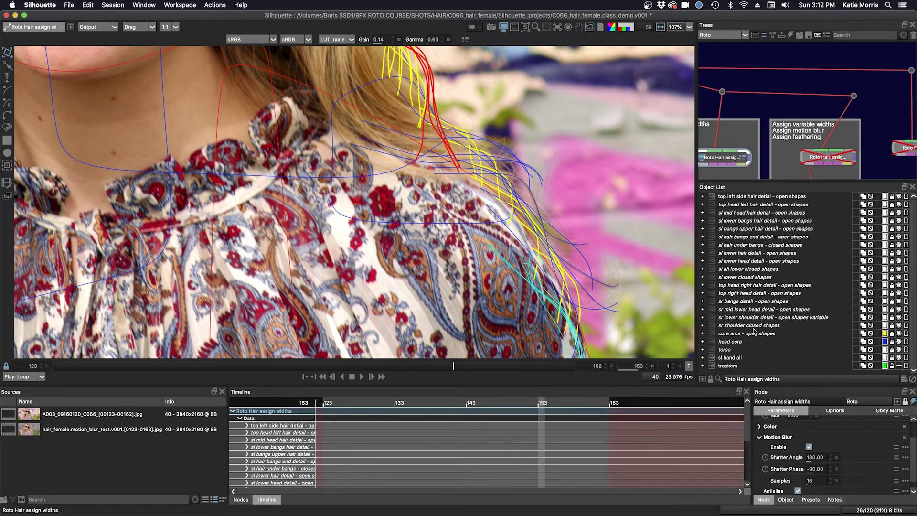
click(702, 317)
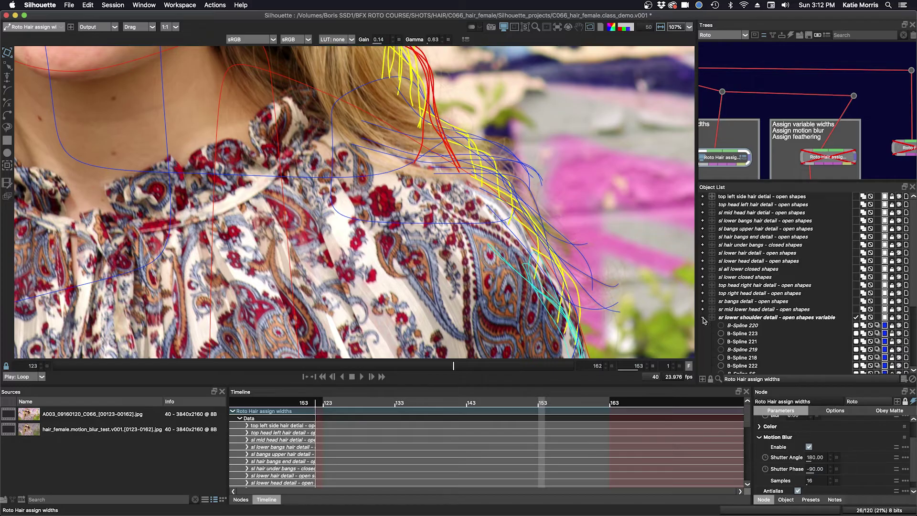
Compare the hair strands over the shoulder with the open shapes at frames 150, 154 and 157.
scroll(764, 324, down, 3)
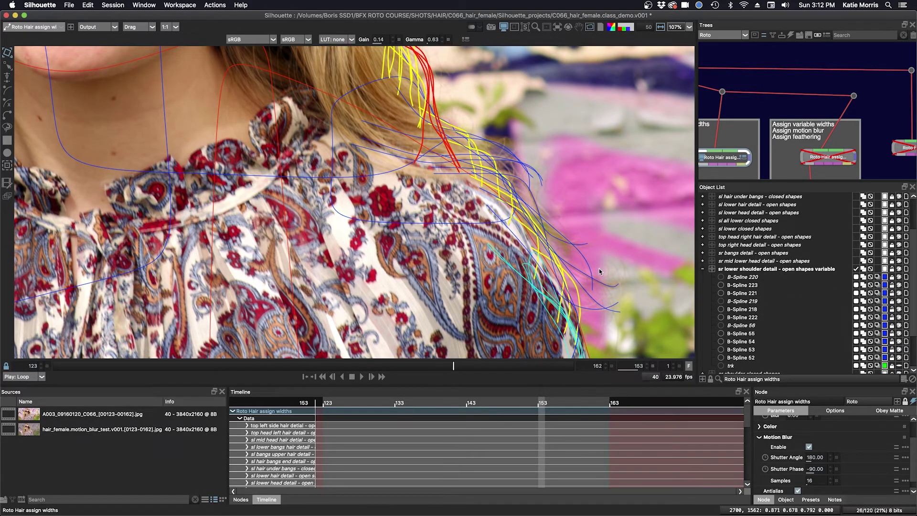
click(400, 366)
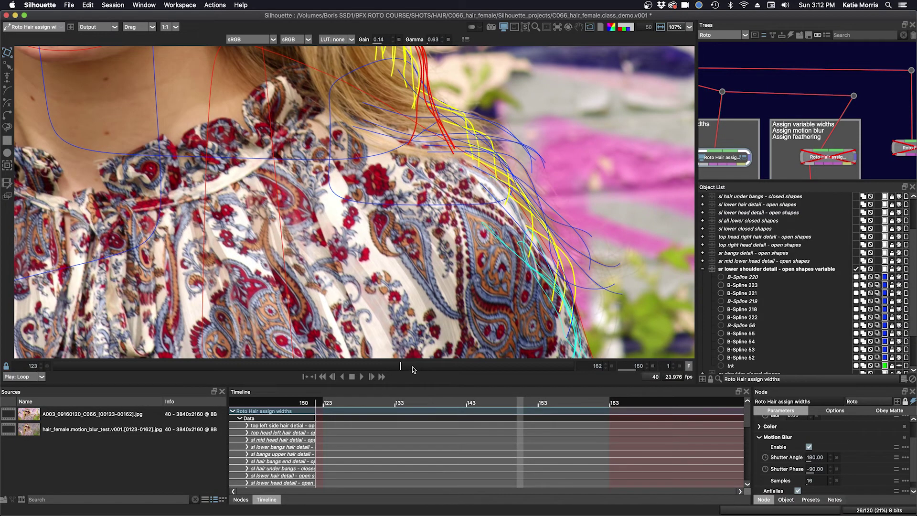
click(464, 366)
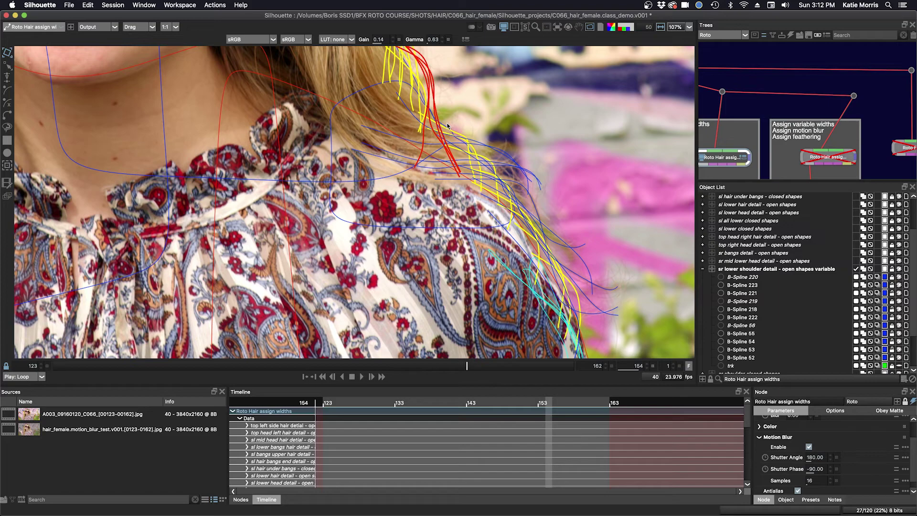
key(Right)
key(Right)
key(Right)
key(Right)
key(Right)
drag(467, 366, 509, 366)
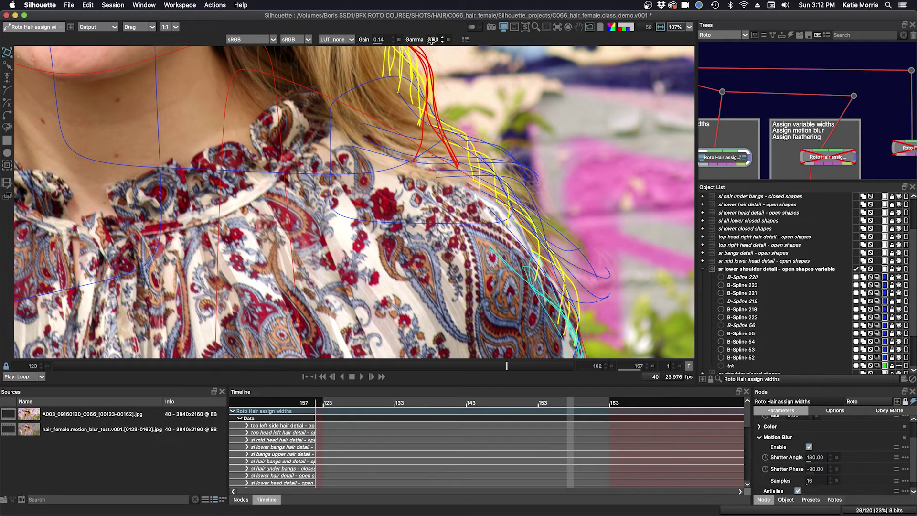
Lower the viewer gamma to 0.39 and return to frame 153 for a close view of the shoulder strands.
drag(432, 40, 429, 40)
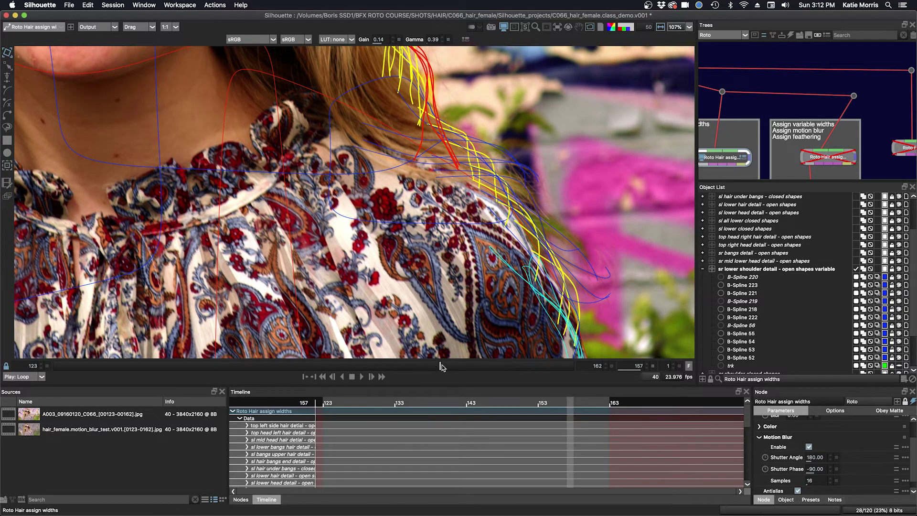
drag(442, 364, 453, 364)
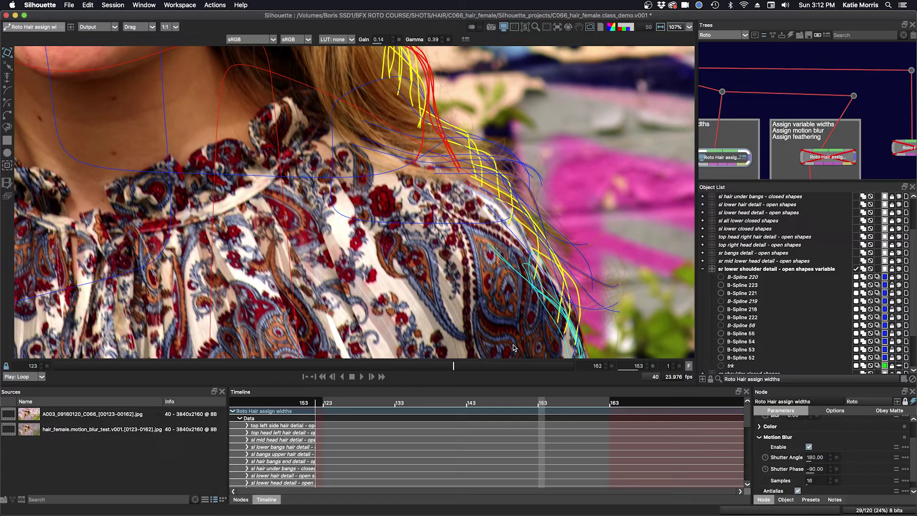
scroll(542, 237, up, 2)
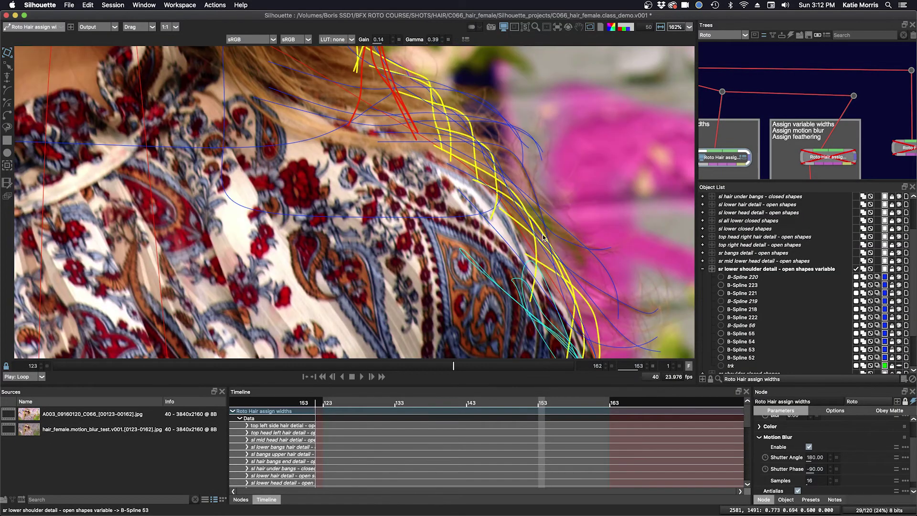
scroll(545, 238, up, 2)
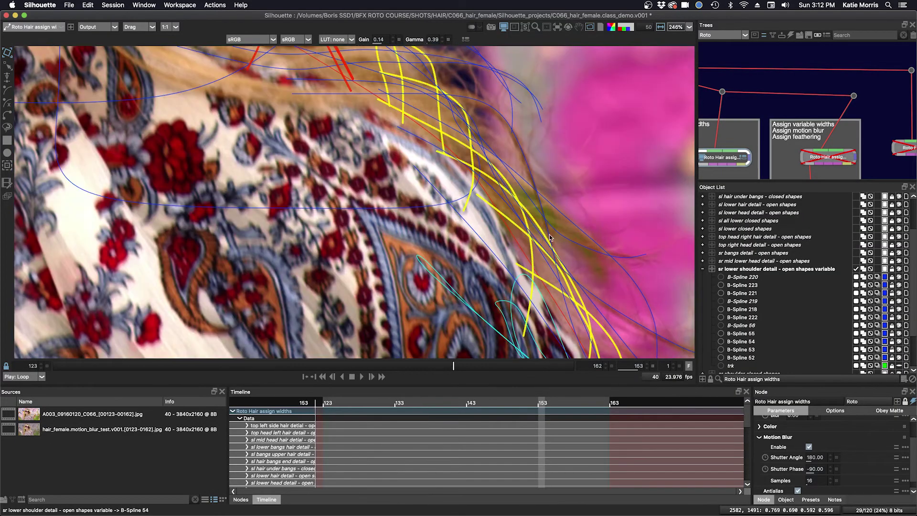
Unlock B-Spline 56 and B-Spline 220 in the shoulder detail layer, and select B-Spline 56 for reshaping.
click(575, 245)
key(r)
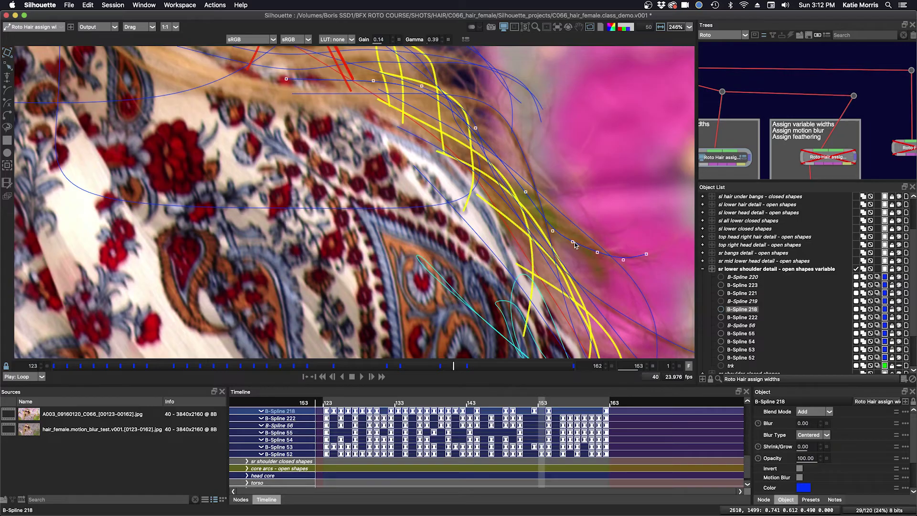
click(524, 159)
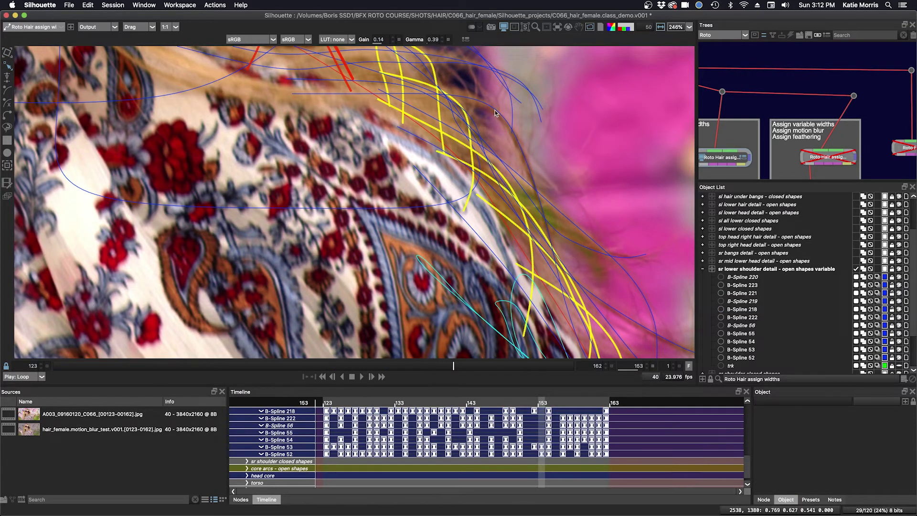
click(892, 326)
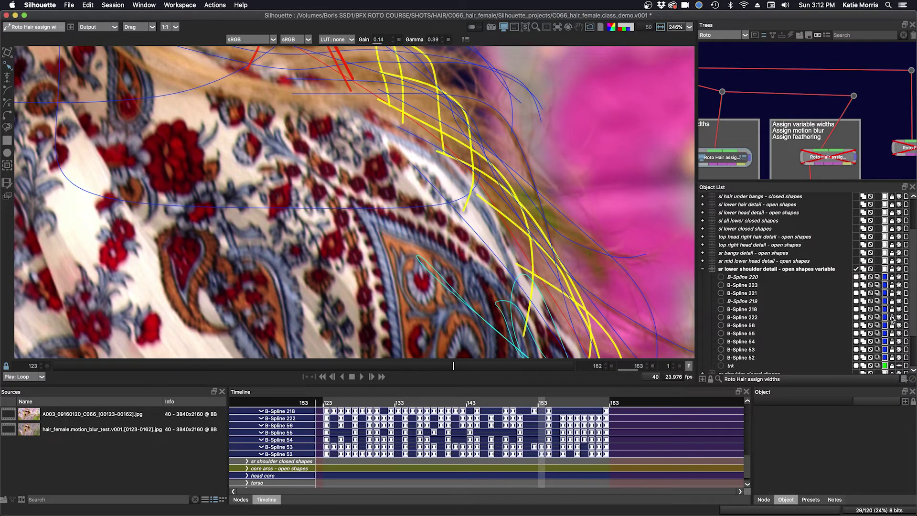
click(892, 277)
click(533, 178)
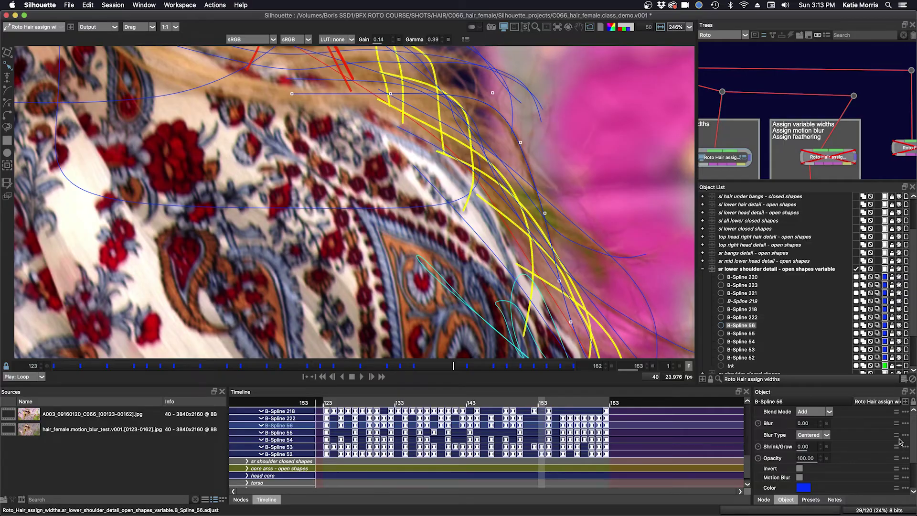
Set the stroke width of B-Spline 56 to 3.
drag(912, 434, 913, 458)
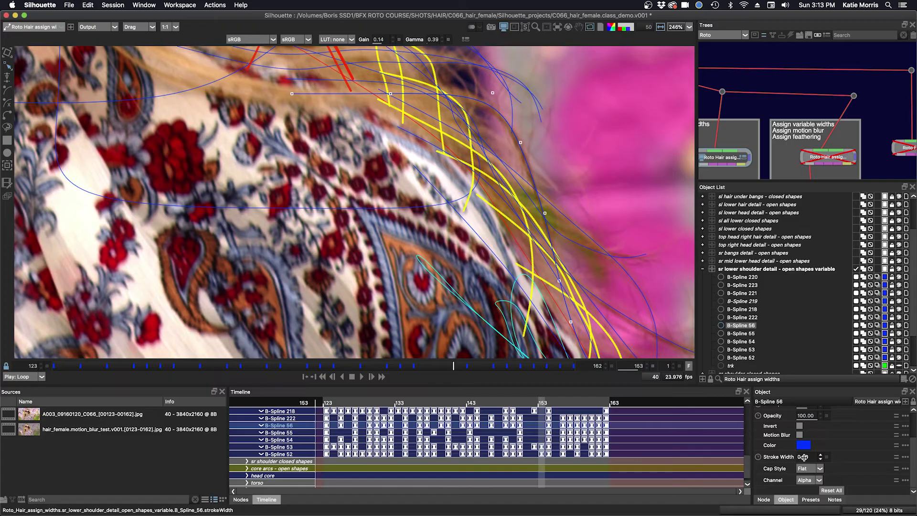
click(804, 457)
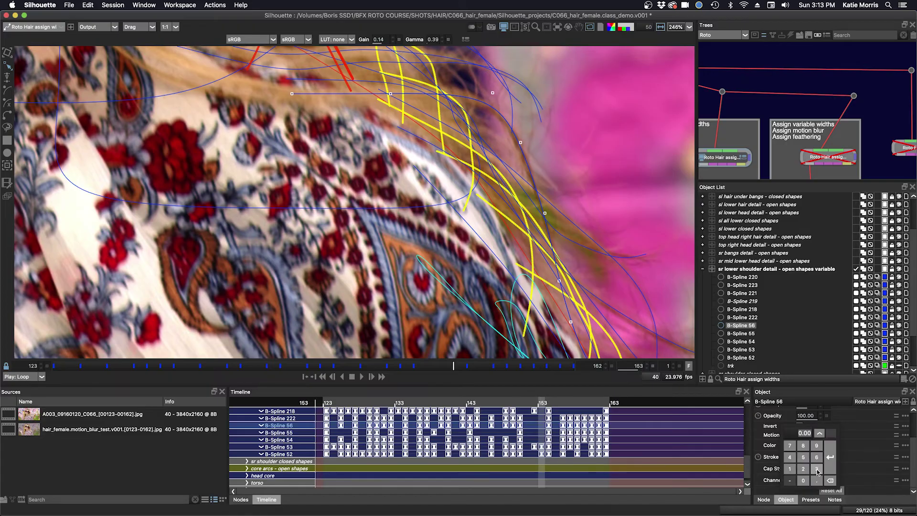
click(817, 470)
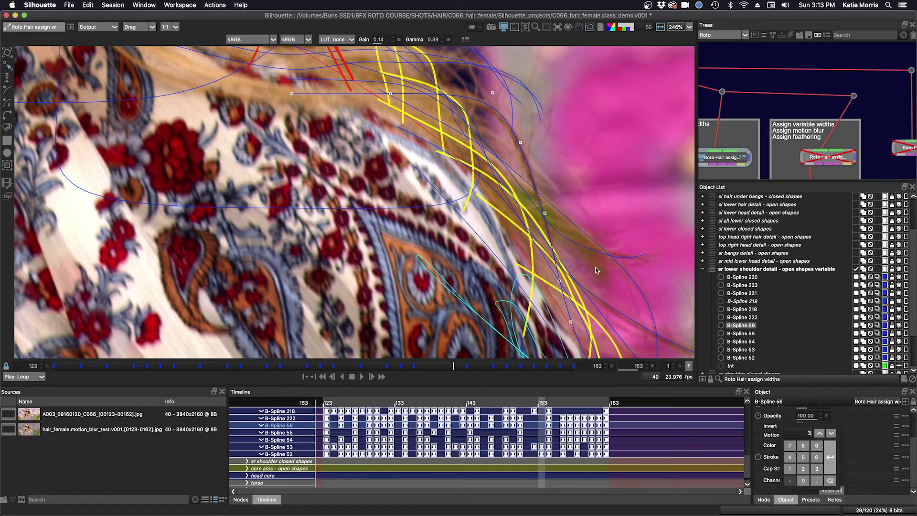
key(Return)
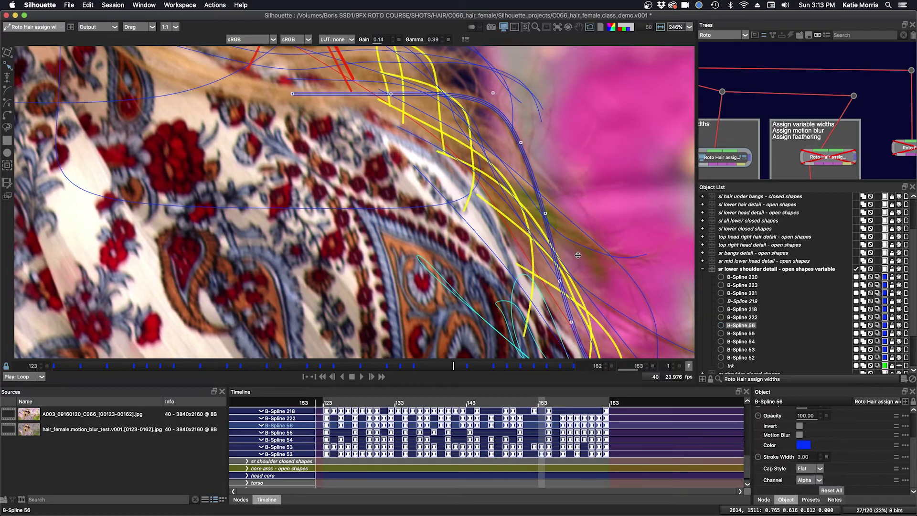
Adjust the variable stroke width at the three root-end points of B-Spline 56 with multi-frame editing across frames 123 to 162.
drag(578, 256, 511, 253)
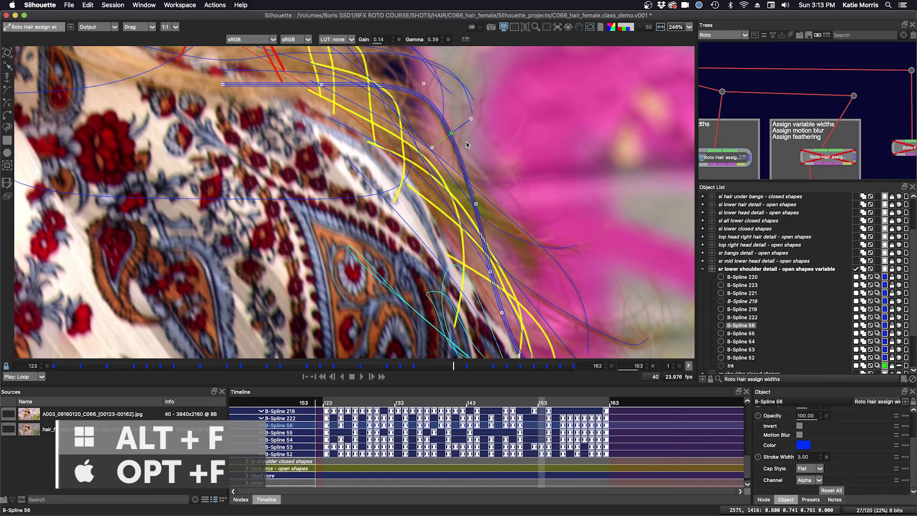
key(alt+f)
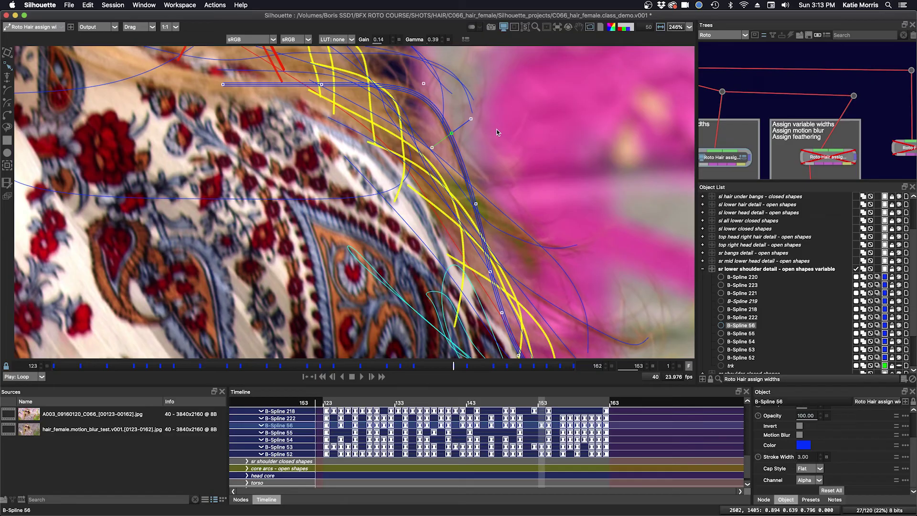
key(super+z)
key(m)
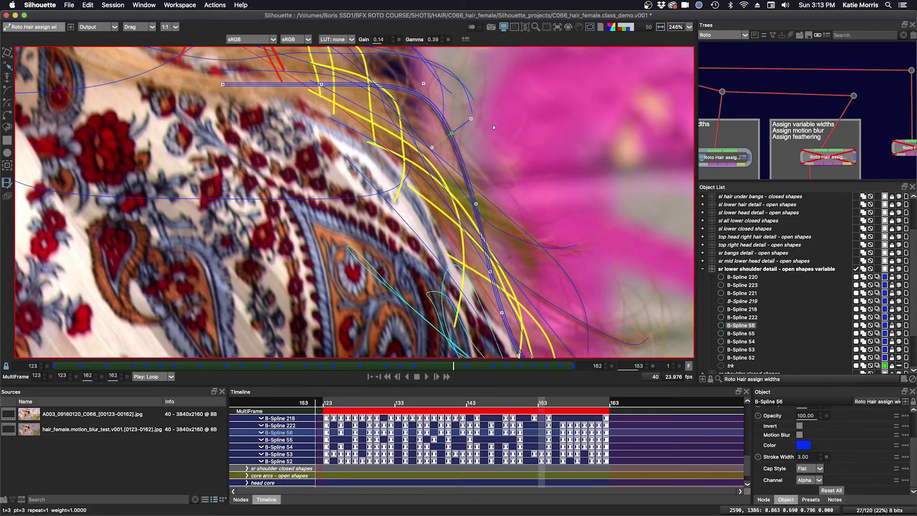
click(423, 83)
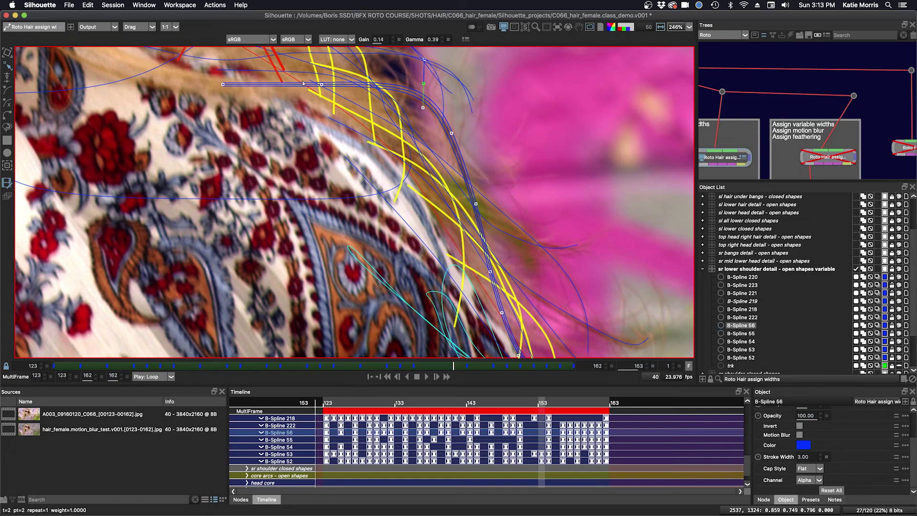
click(322, 86)
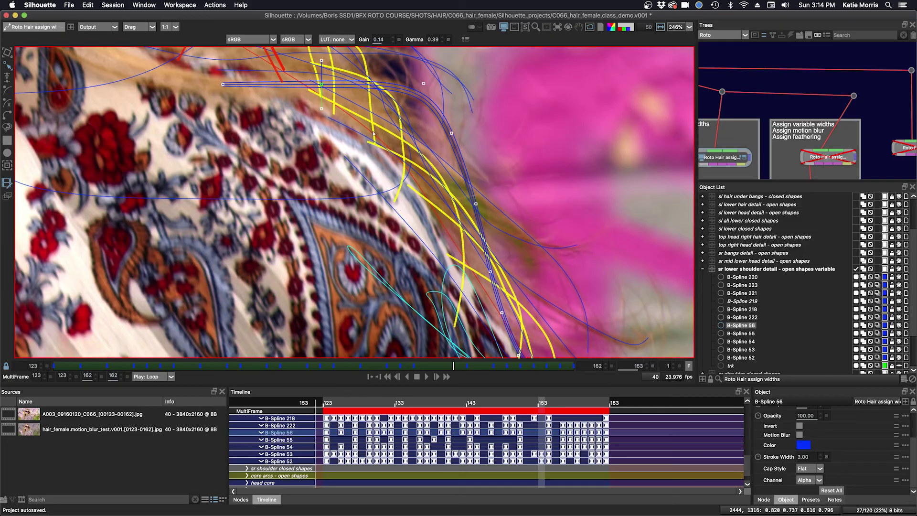
click(223, 84)
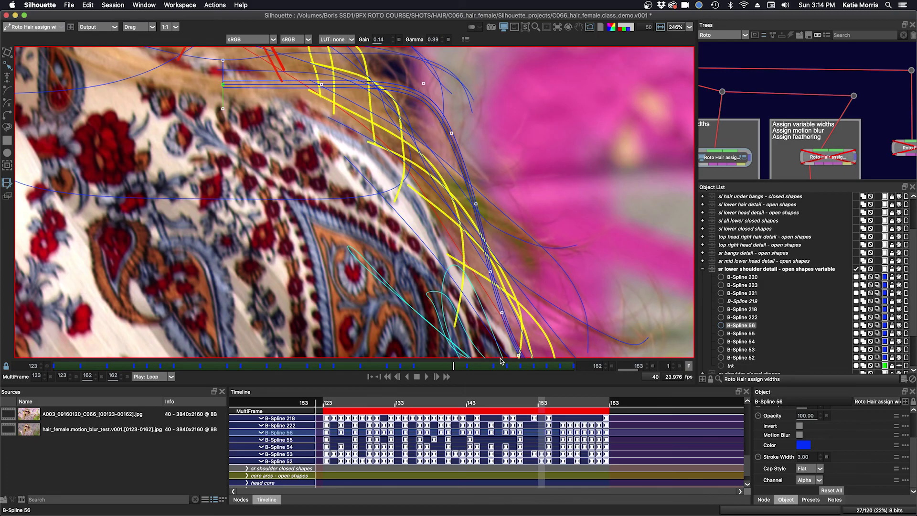
key(m)
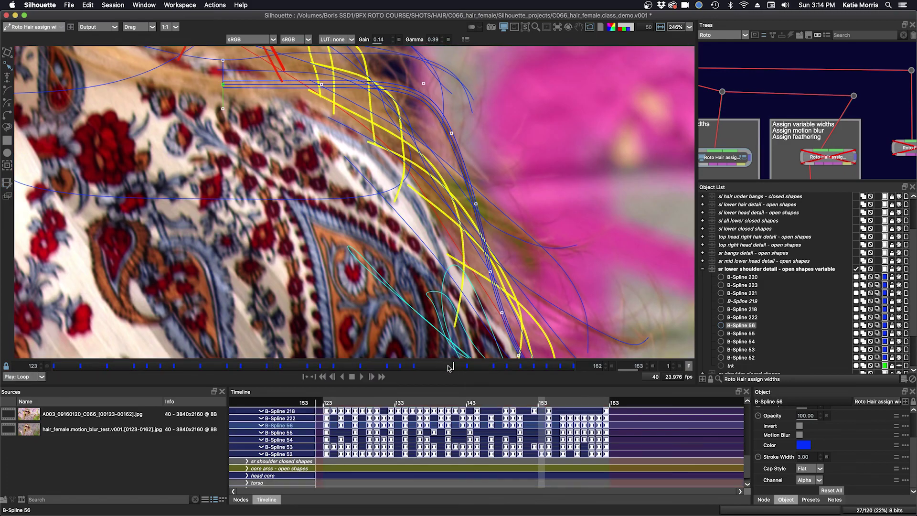
Step back from frame 153 to 149 and check the B-Spline 56 stroke against the hair along its length.
key(Left)
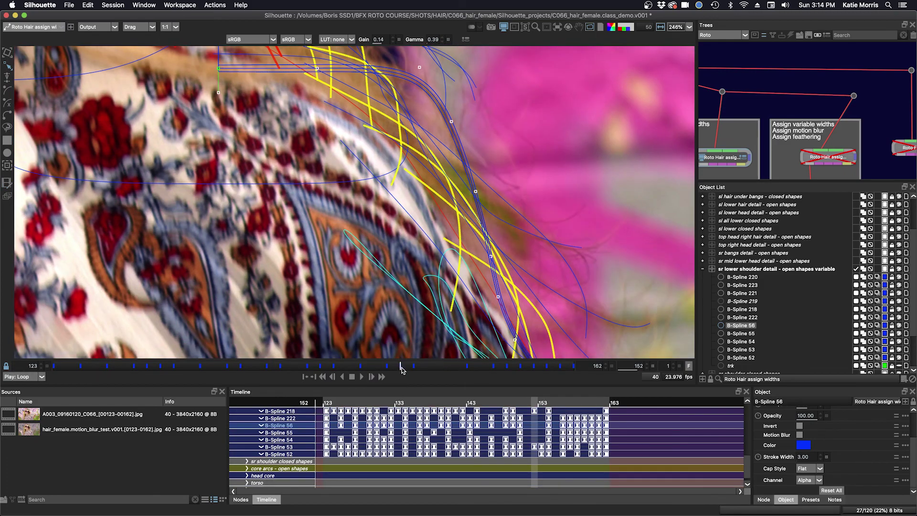
key(Left)
key(Left)
key(Left)
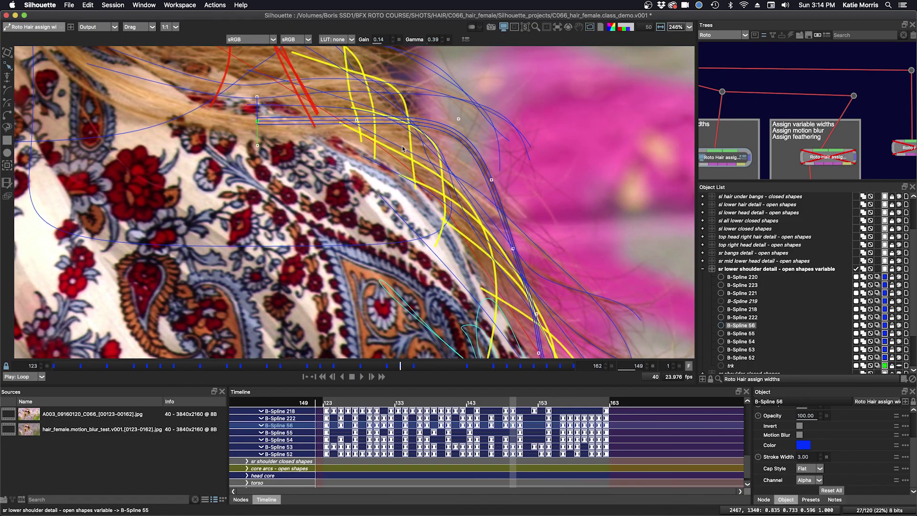
drag(517, 300, 474, 219)
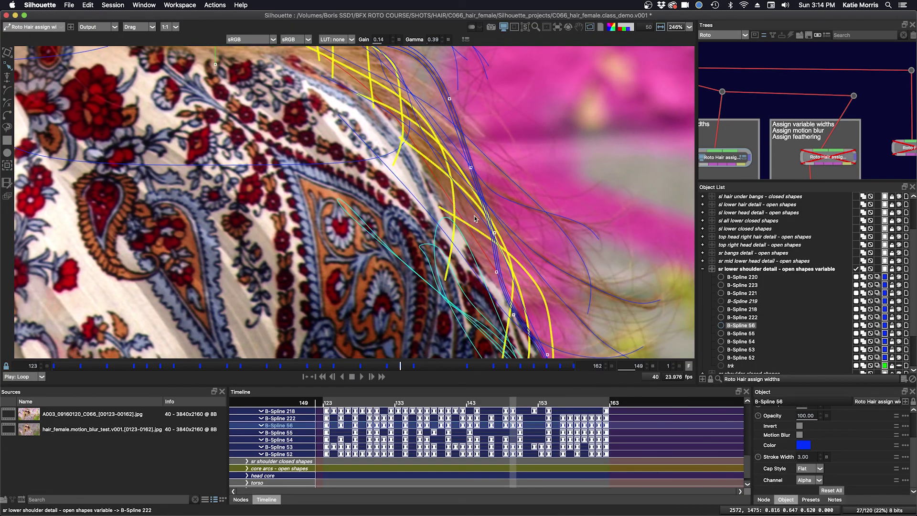